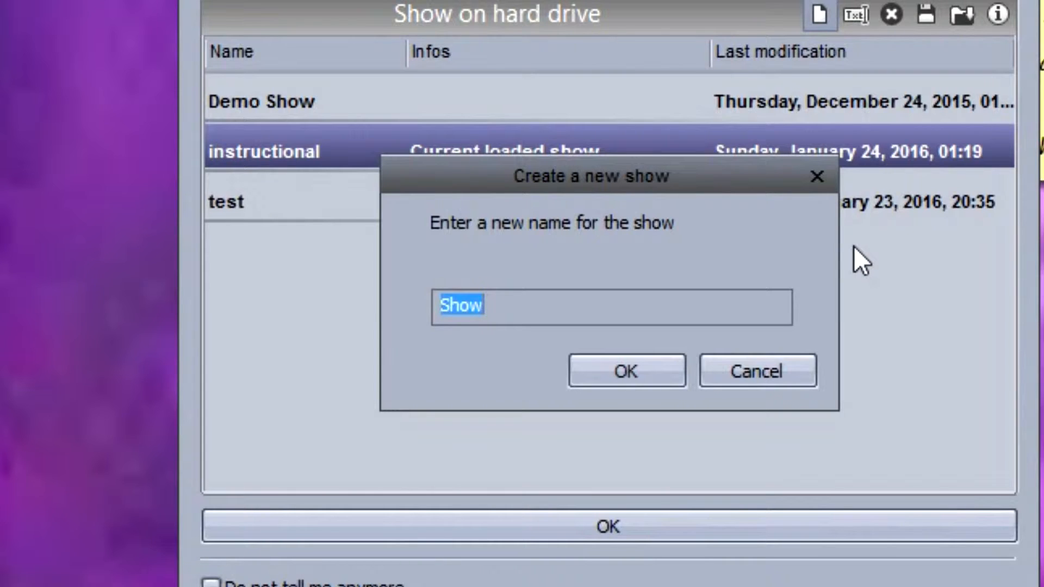
Create a new show named instructional2 on the hard drive and load it
type("instru")
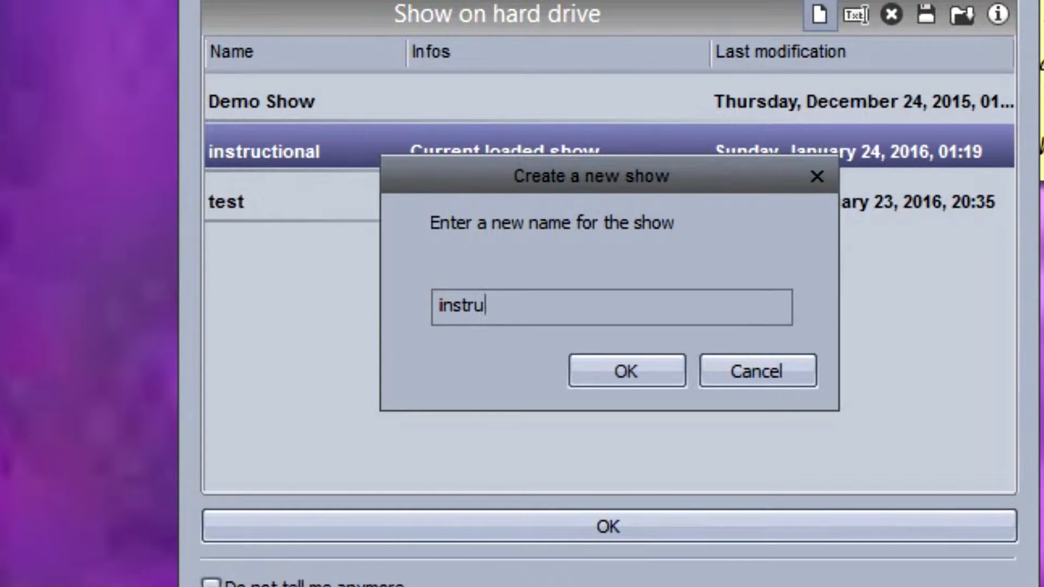
type("ctional2")
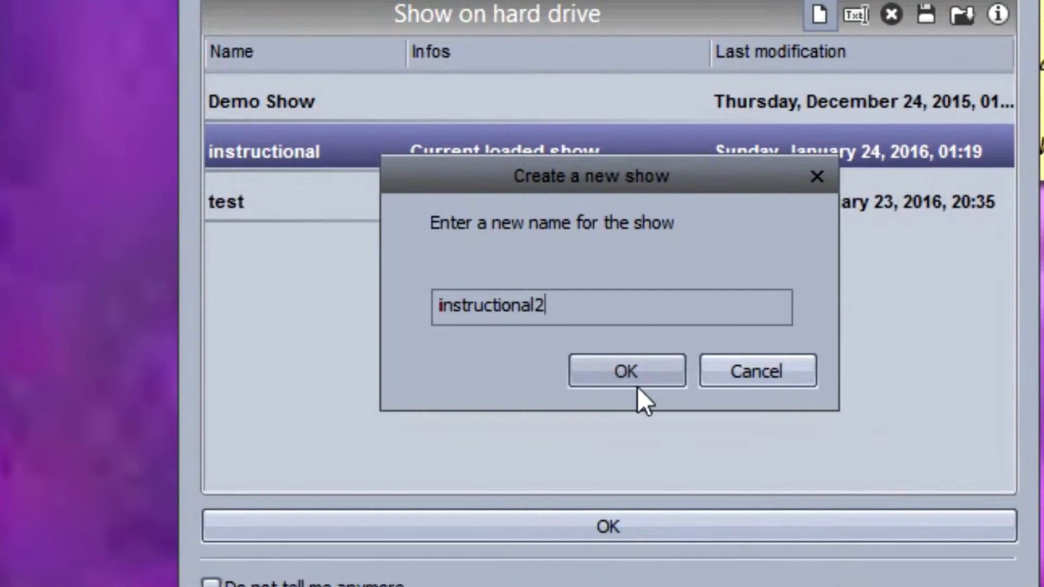
left_click(626, 375)
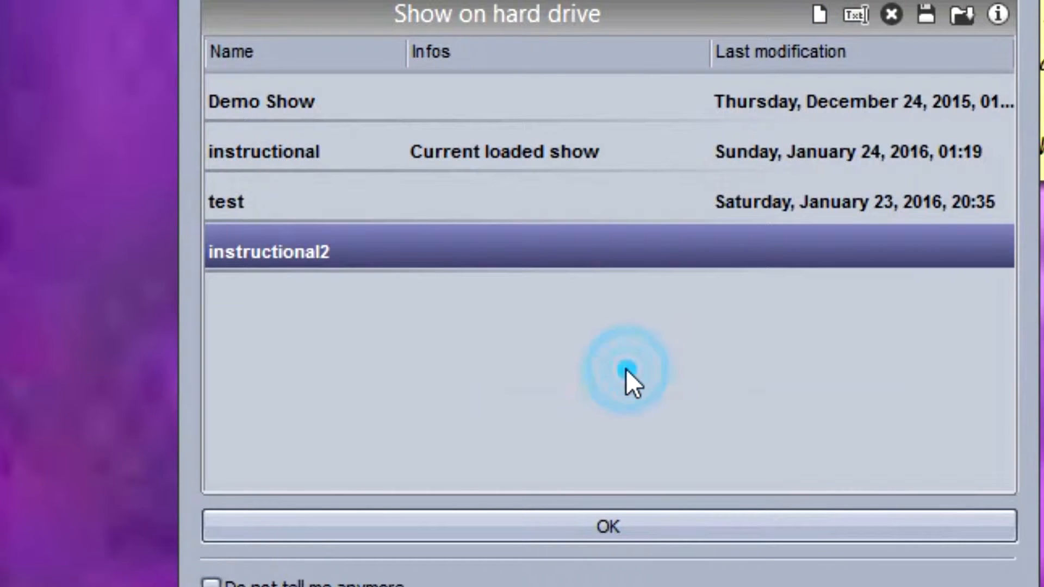
left_click(389, 261)
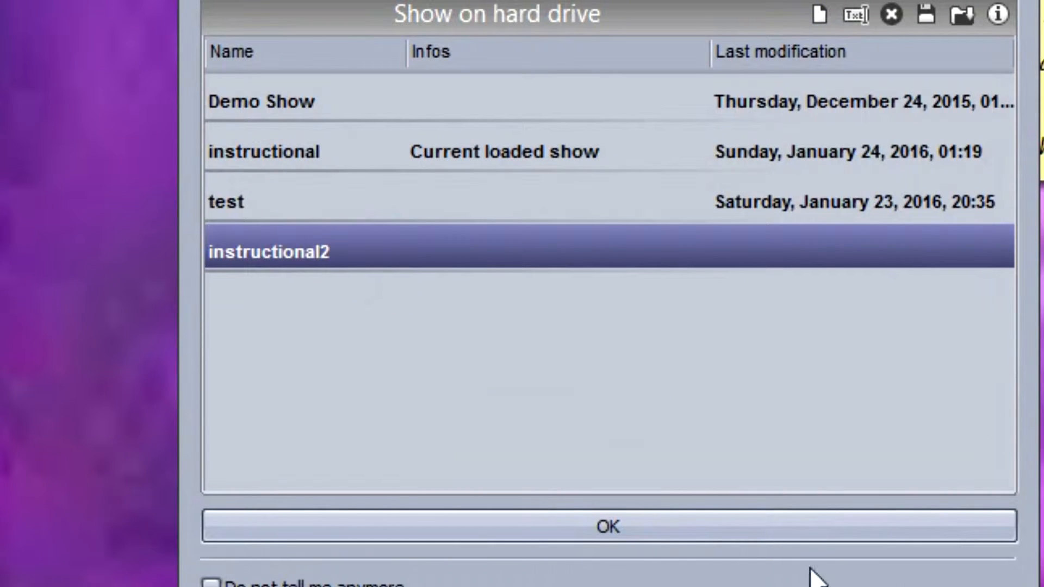
left_click(682, 513)
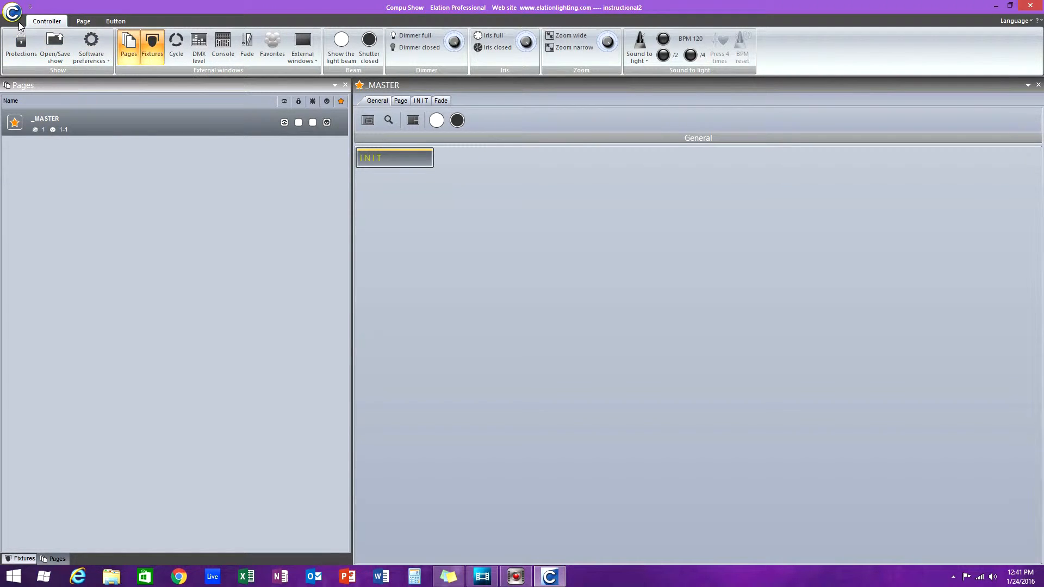
Start a new page with the Chauvet Intimidator Spot LED 150 profile in Mode 1 from the ScanLibrary
left_click(86, 22)
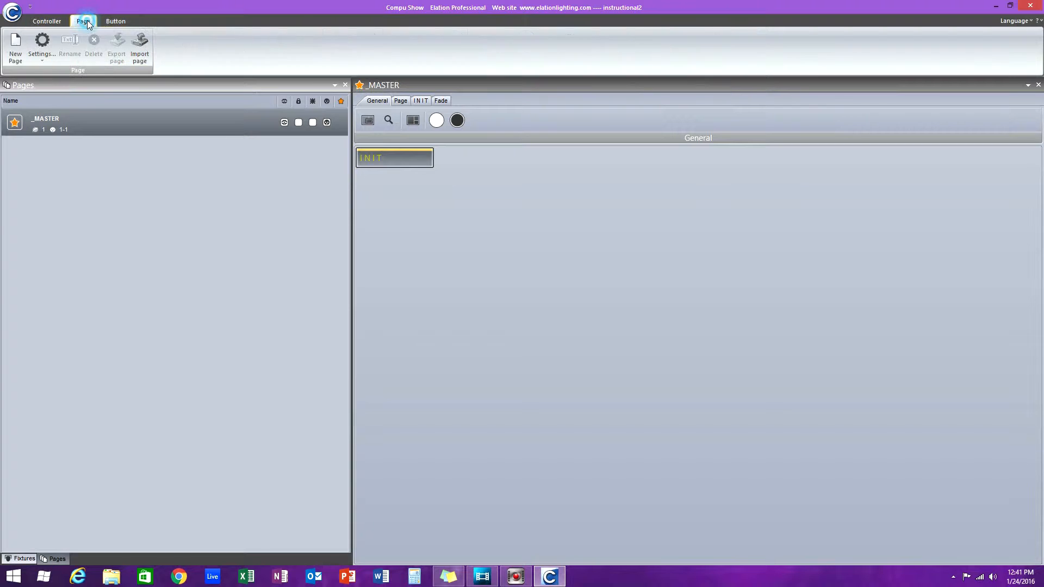
left_click(21, 52)
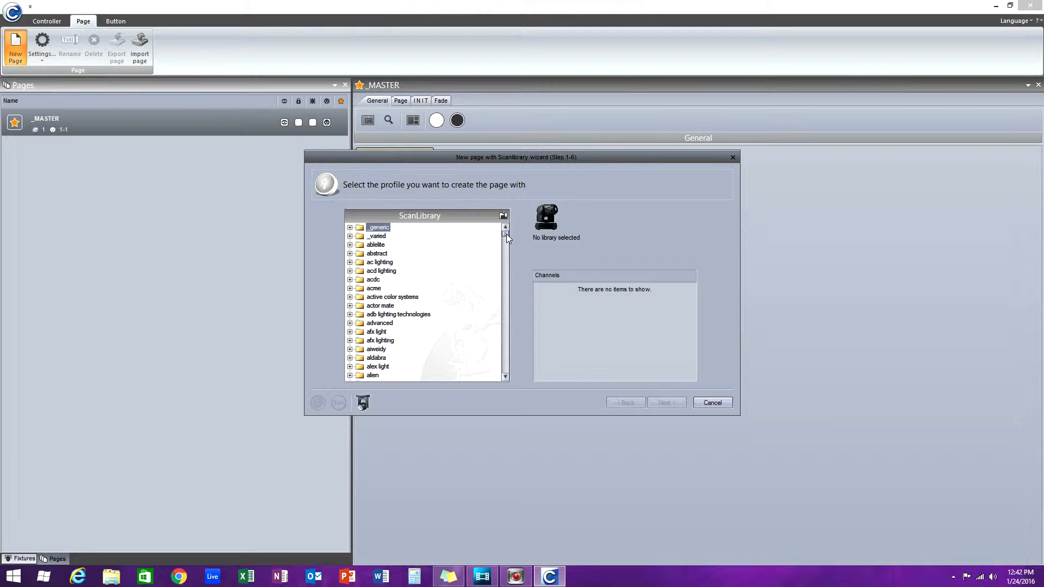
mouse_move(505, 238)
left_mouse_down()
mouse_move(505, 290)
mouse_move(502, 258)
left_mouse_up()
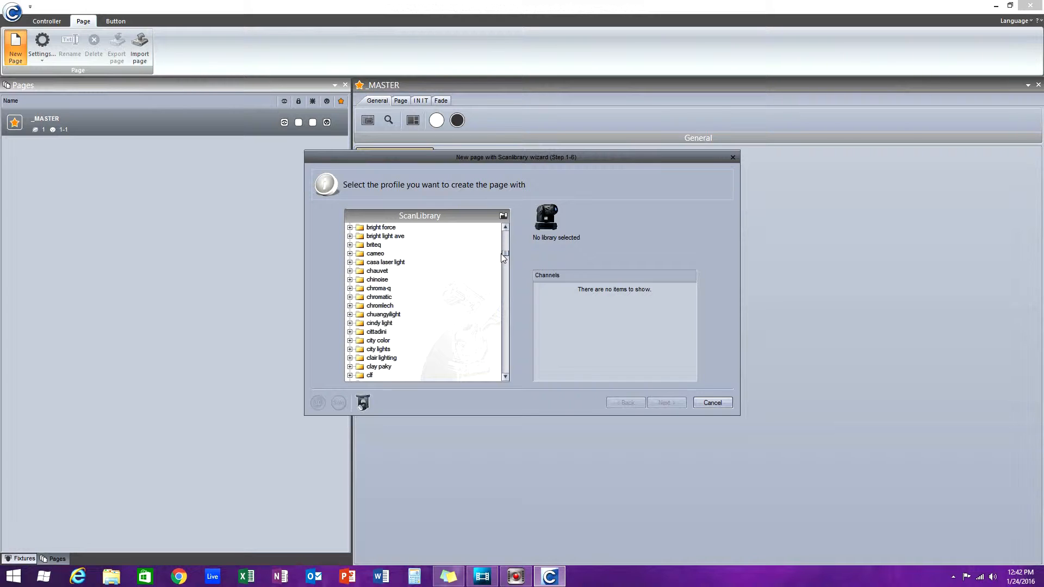
left_click_drag(503, 258, 504, 252)
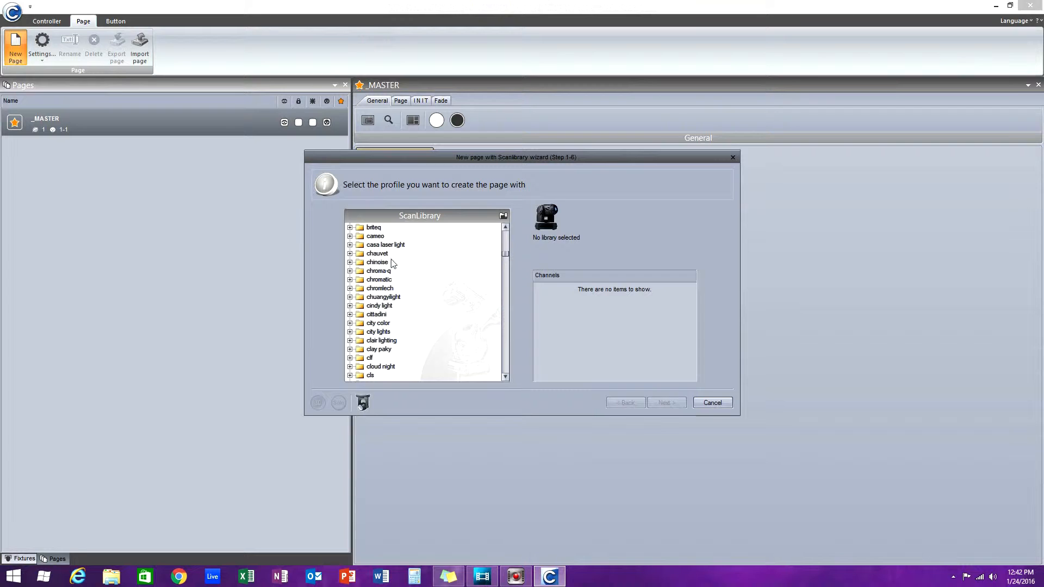
left_click(349, 253)
left_click(503, 248)
left_click_drag(502, 247, 505, 268)
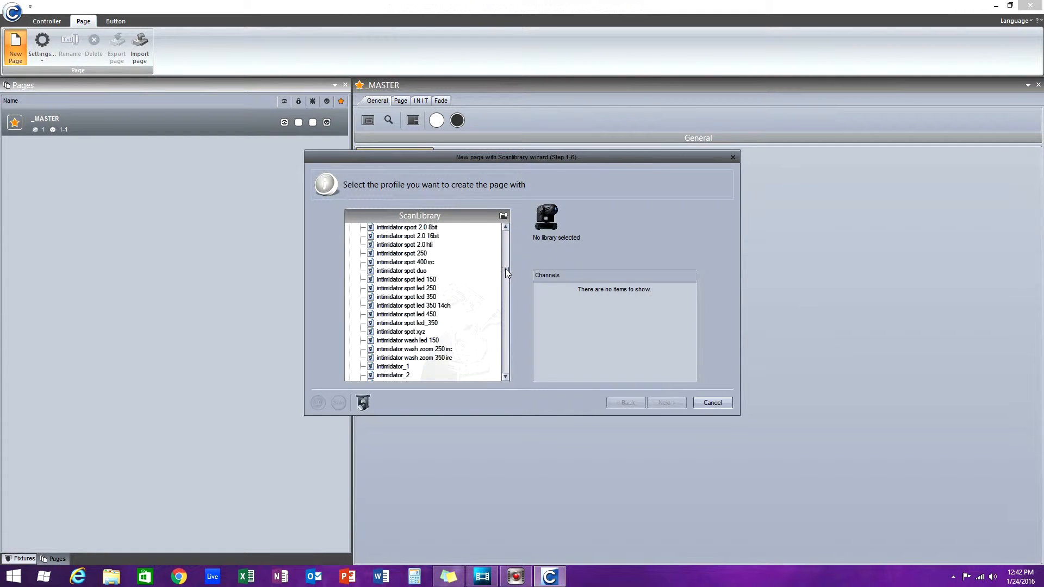
double_click(431, 280)
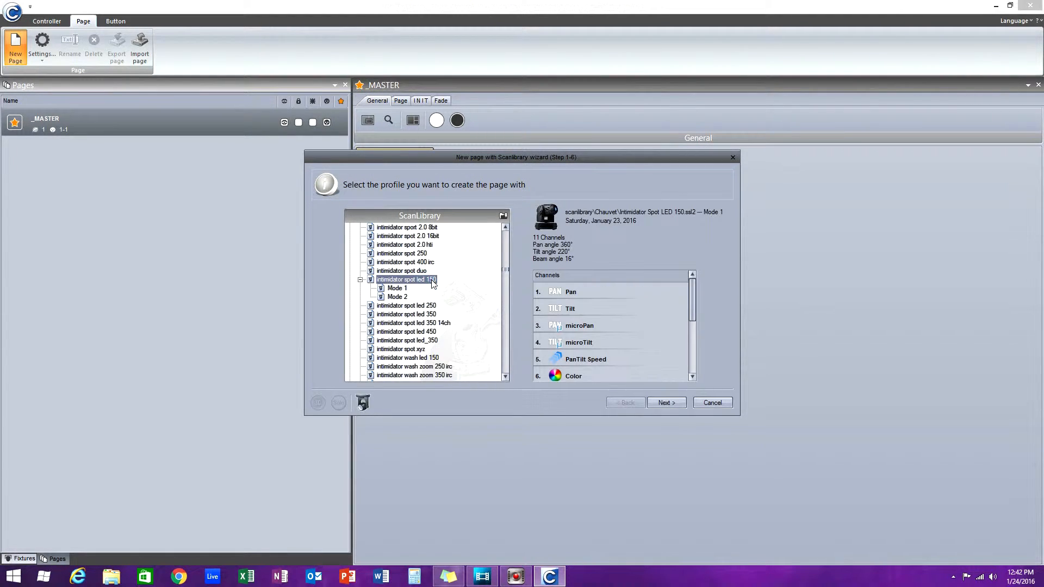
left_click(405, 289)
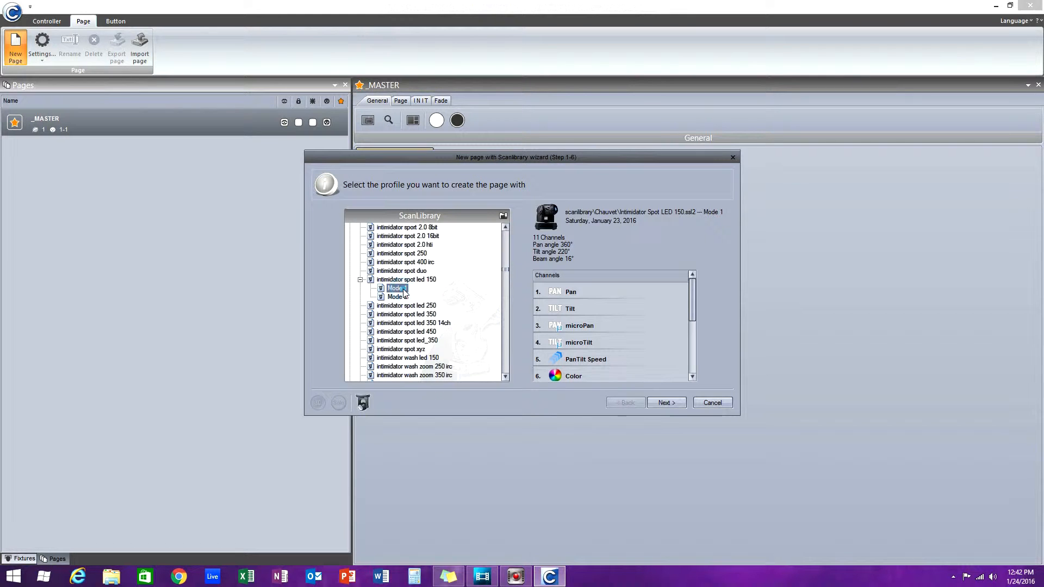
left_click(666, 402)
Patch 2 Intimidator Spot LED 150 fixtures in DMX universe 1, starting at channel 1
left_click(420, 336)
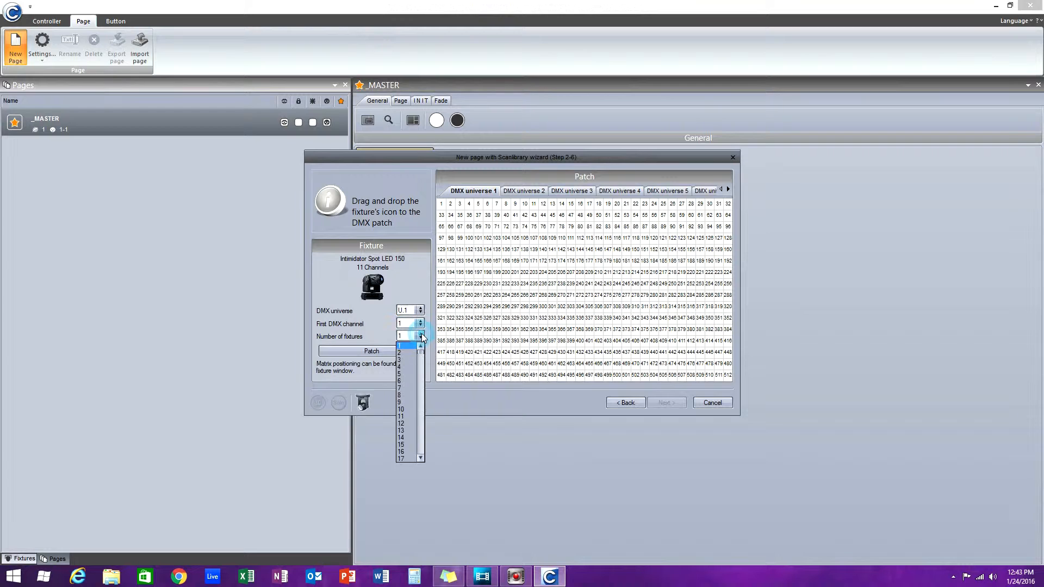
left_click(411, 353)
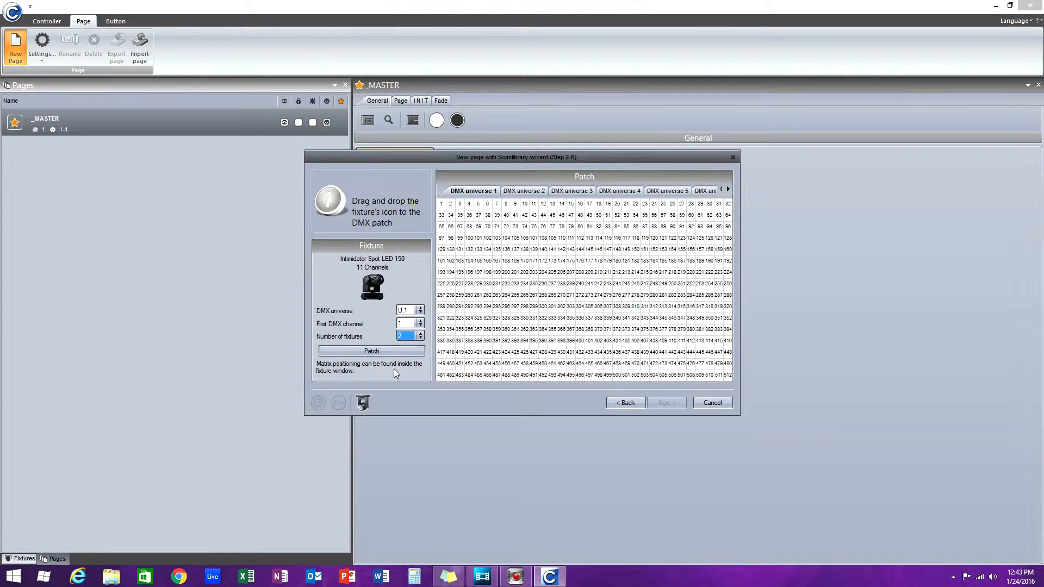
left_click(383, 351)
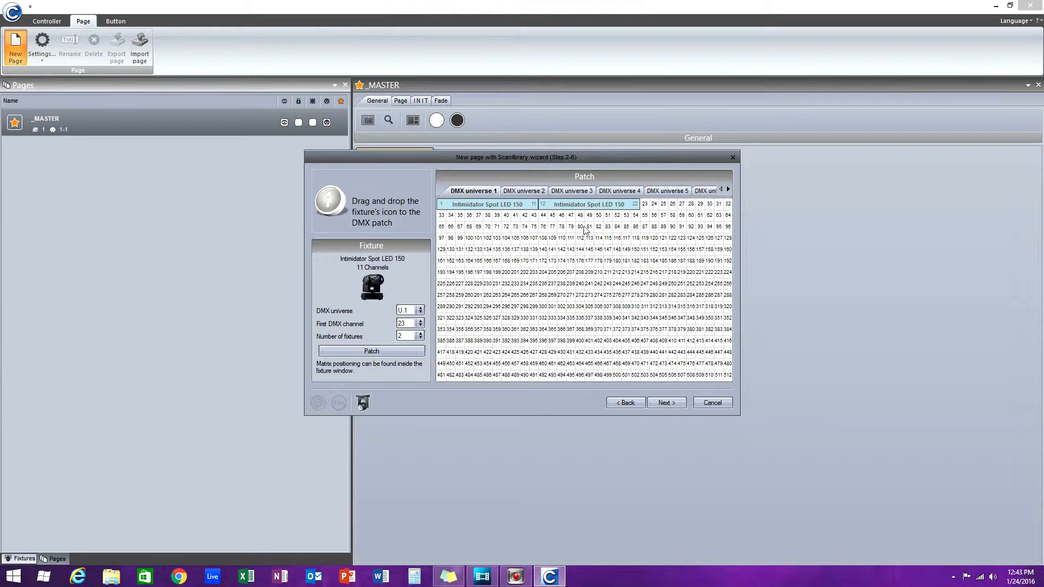
left_click(665, 402)
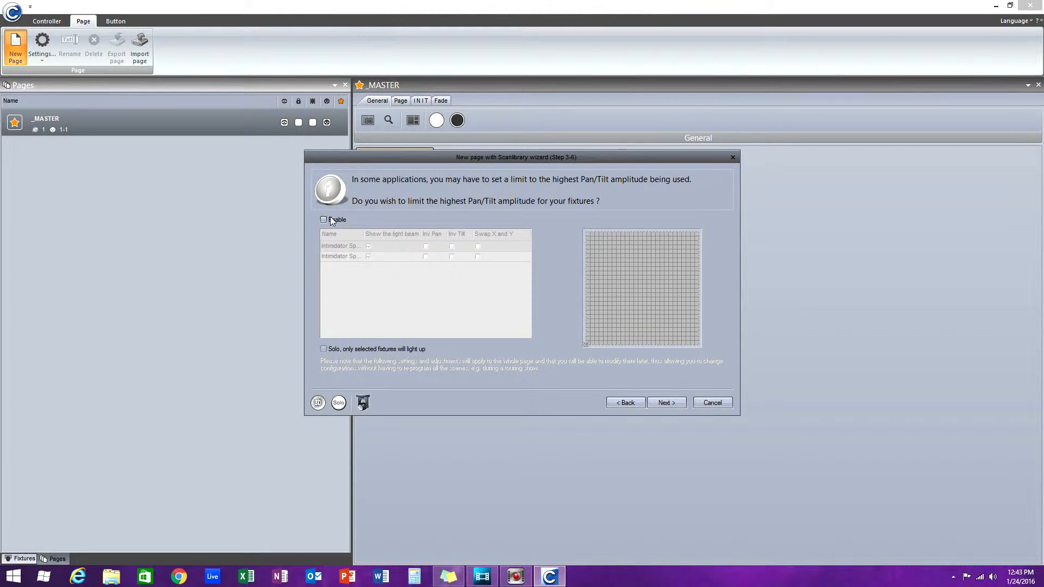
Enable the Pan/Tilt amplitude limit and the light beam for the channel presets, and finish creating the Intimidator Spot LED 150 page
left_click(330, 219)
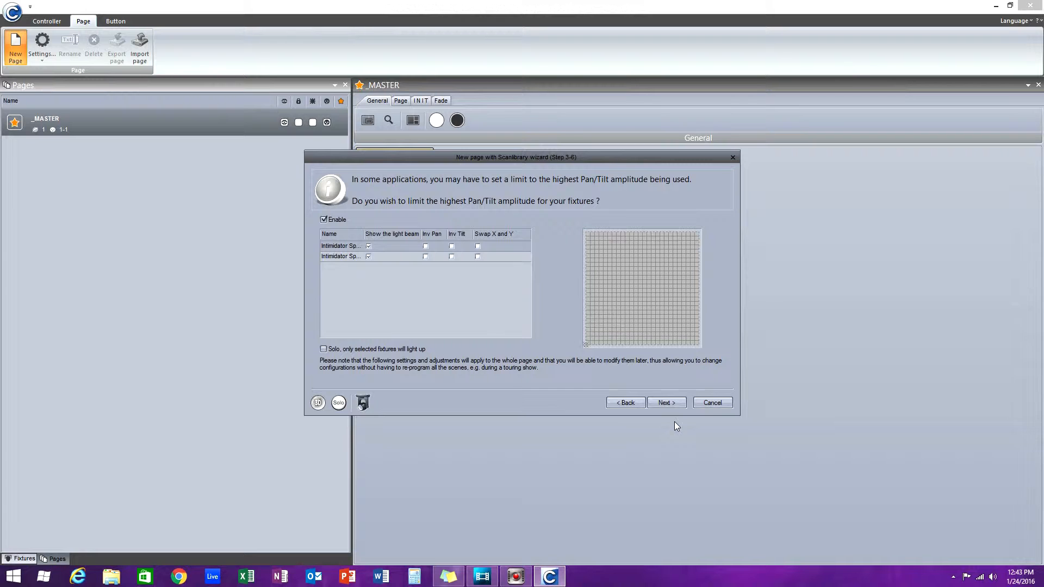
left_click(667, 403)
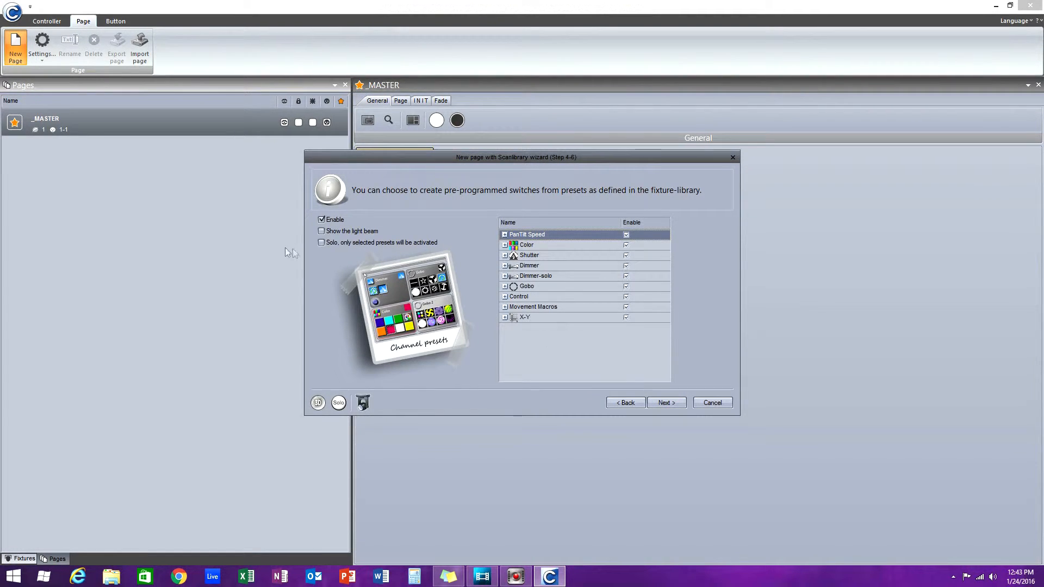
left_click(322, 233)
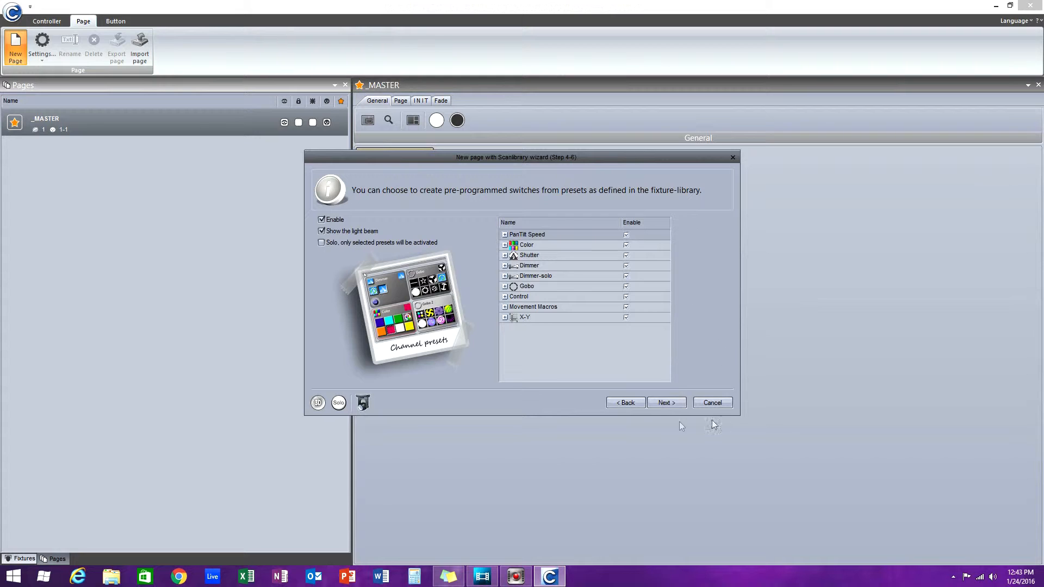
left_click(674, 404)
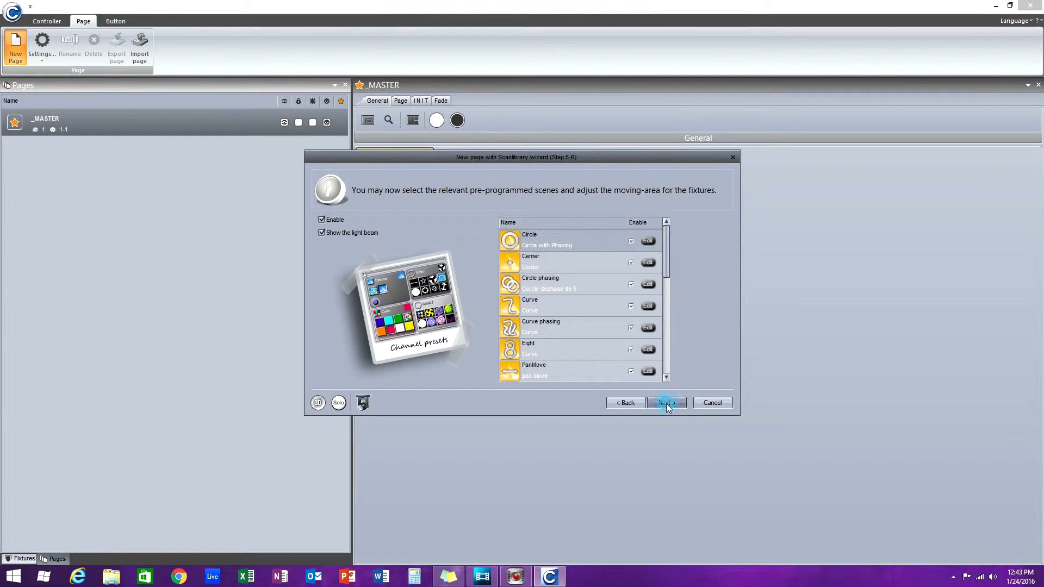
left_click(667, 403)
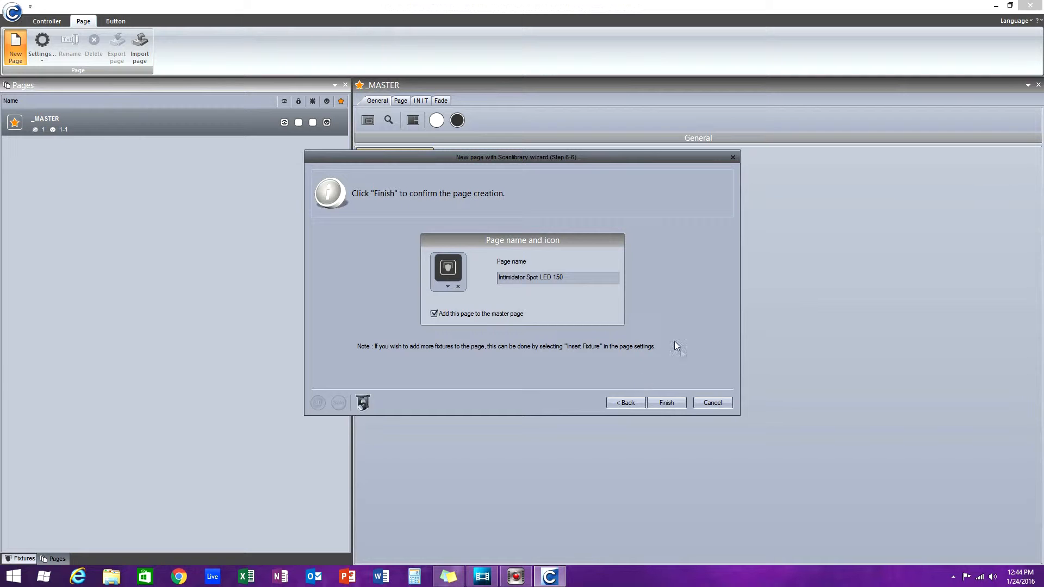
left_click(666, 405)
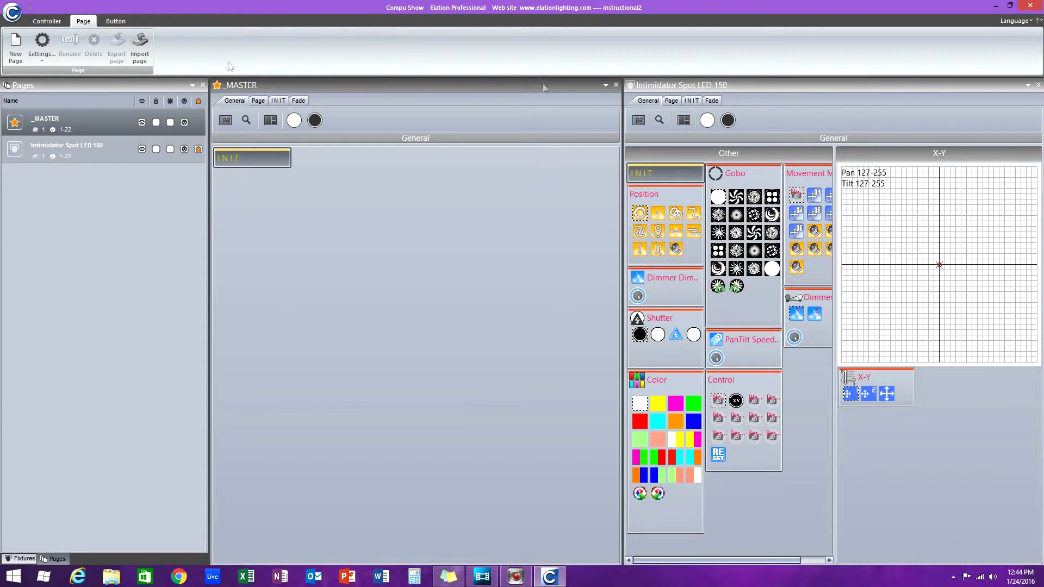
Start another page with the Blizzard Lighting Blade RGBW LED profile in Mode 2 from the ScanLibrary
left_click(17, 52)
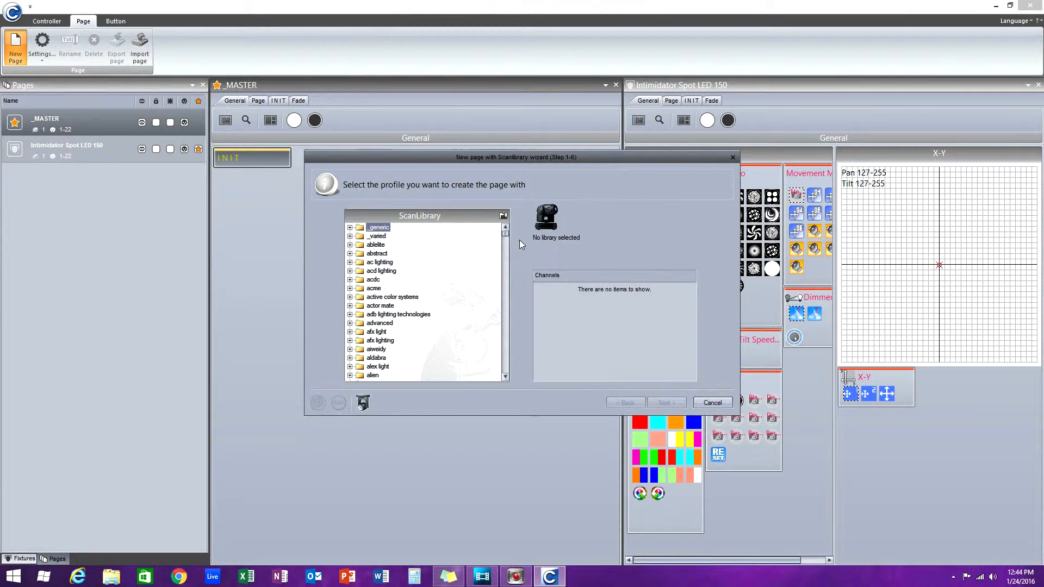
scroll(505, 239, "down", 2)
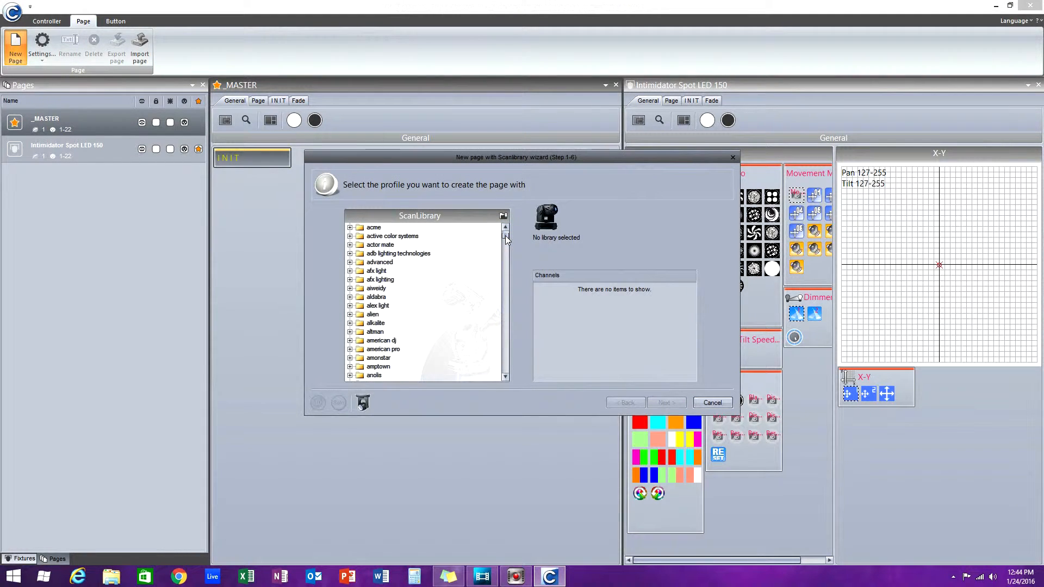
scroll(505, 240, "down", 2)
left_click_drag(505, 239, 507, 249)
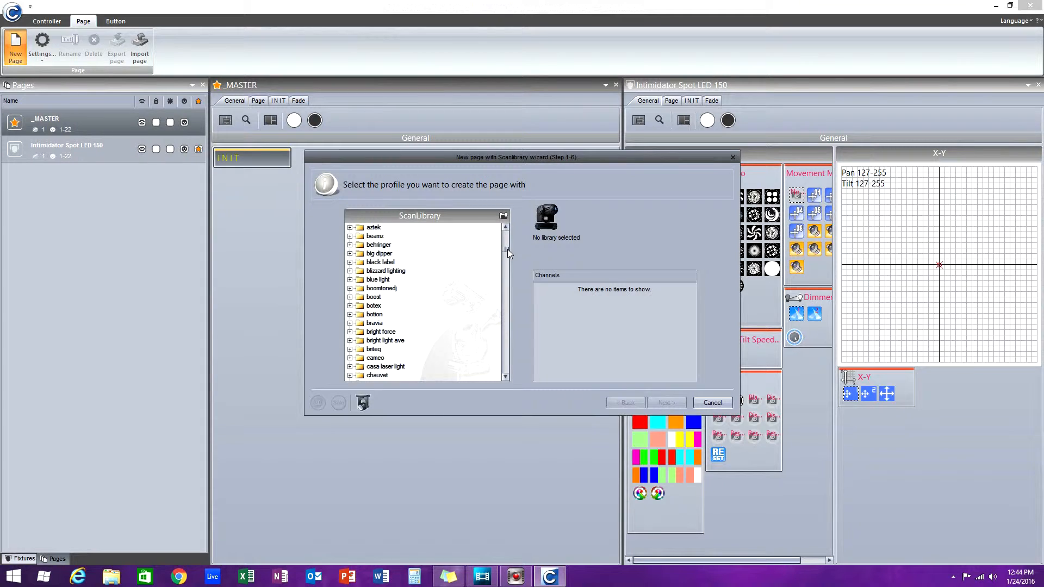
left_click(350, 271)
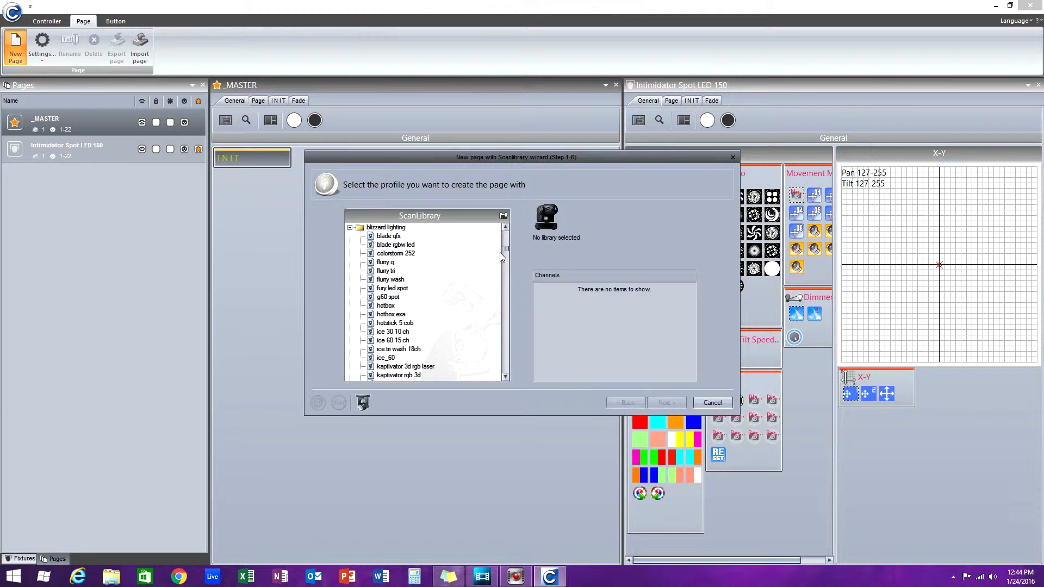
left_click(398, 247)
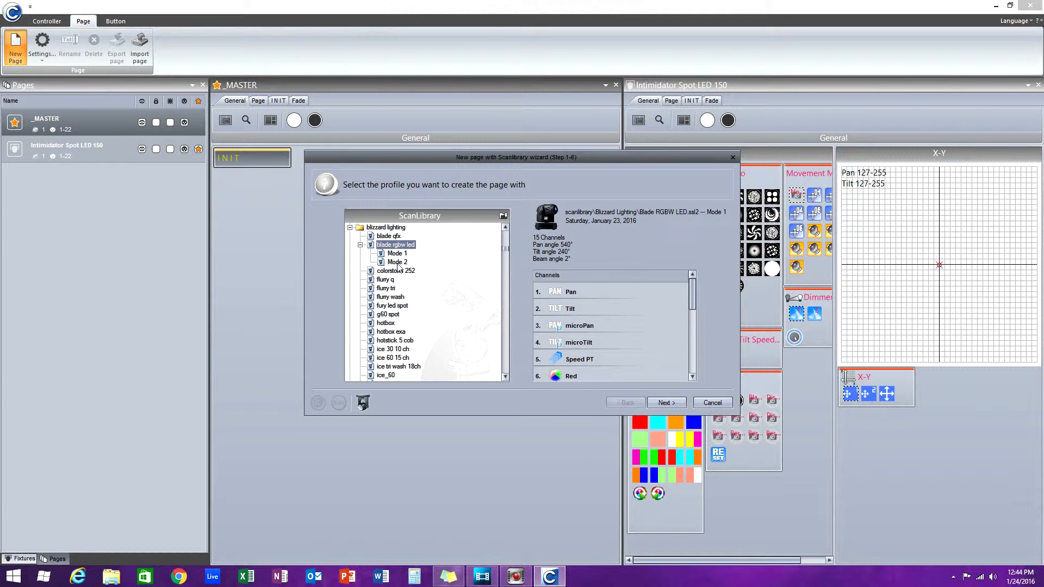
left_click(397, 263)
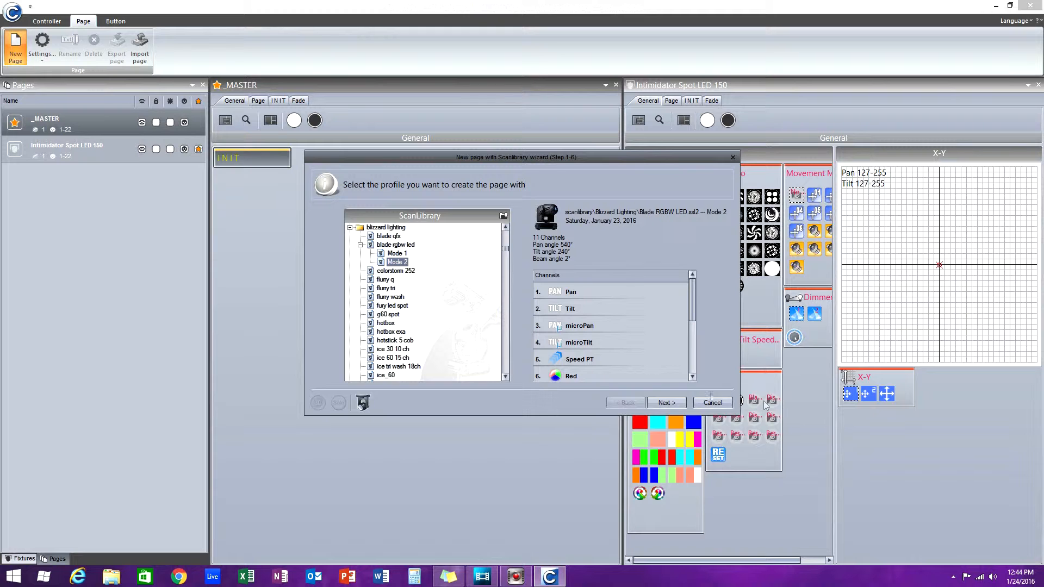
left_click(667, 403)
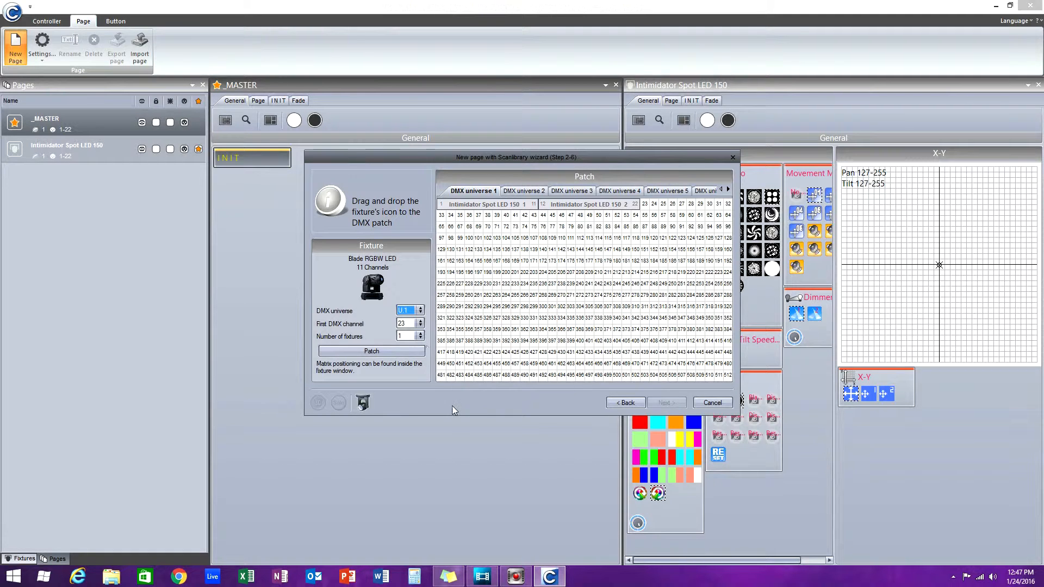
Patch 2 Blade RGBW LED fixtures in DMX universe 1, starting at channel 23
left_click(421, 336)
left_click(407, 353)
left_click(400, 351)
left_click(654, 402)
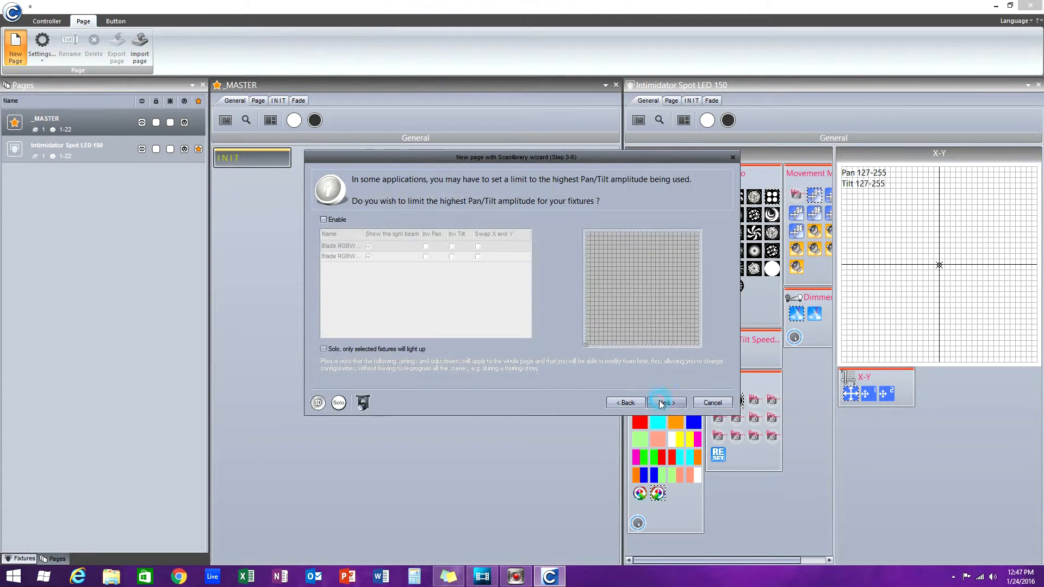
Enable the Pan/Tilt amplitude limit and the light beam for the channel presets, and finish creating the Blade RGBW LED page
left_click(324, 220)
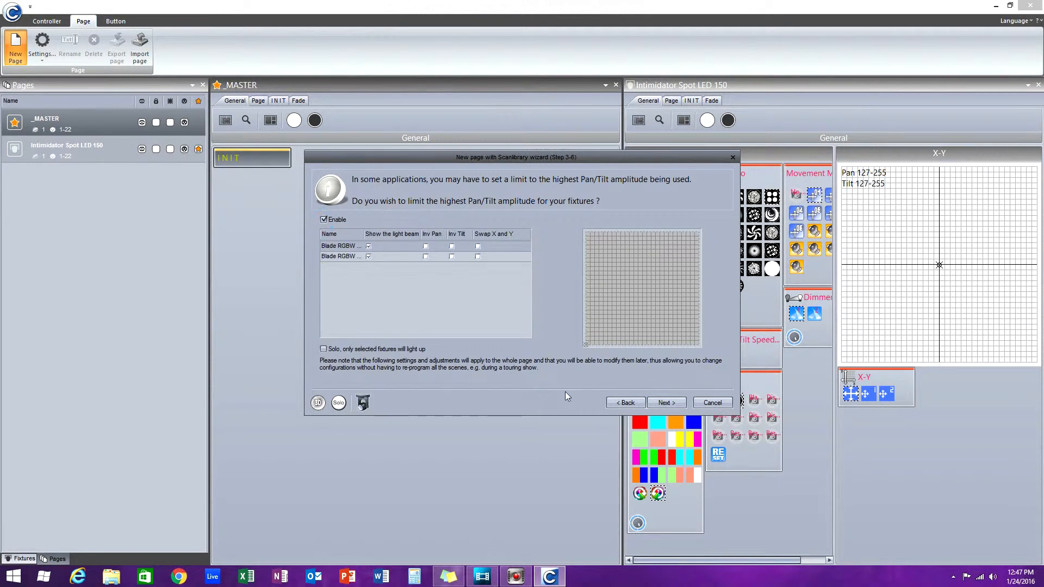
left_click(667, 405)
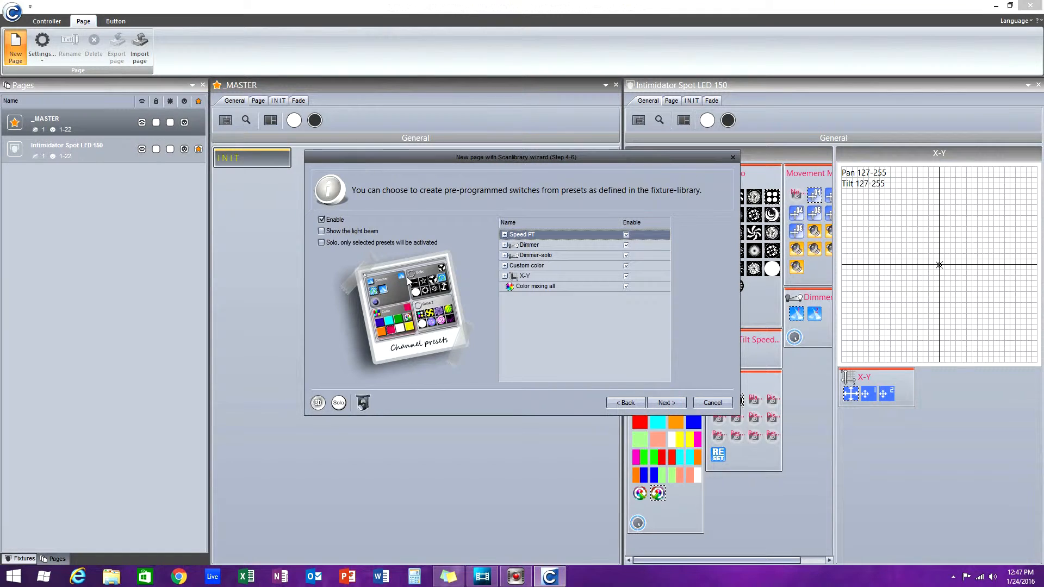
left_click(321, 232)
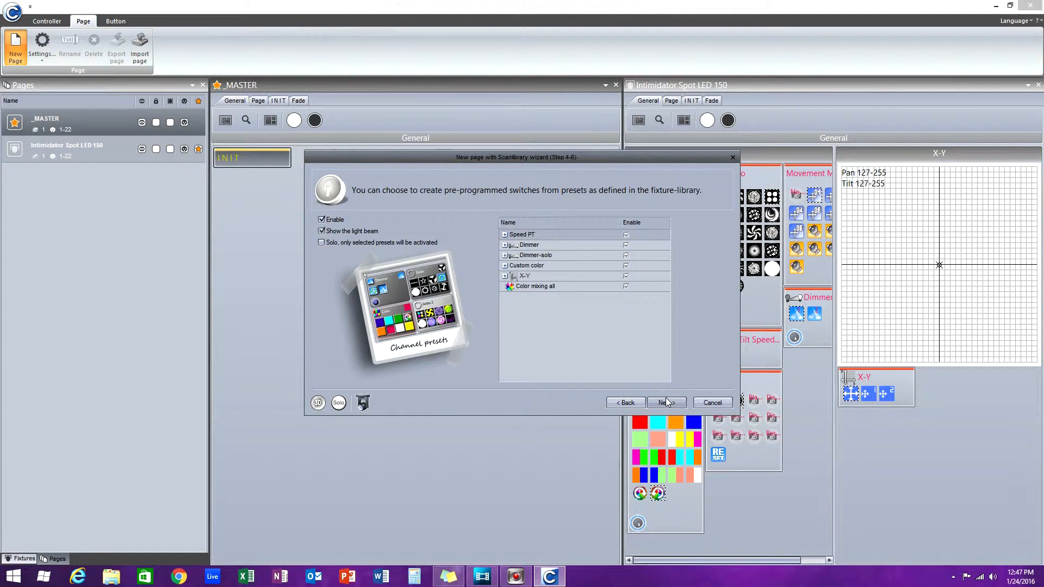
left_click(666, 403)
left_click(666, 403)
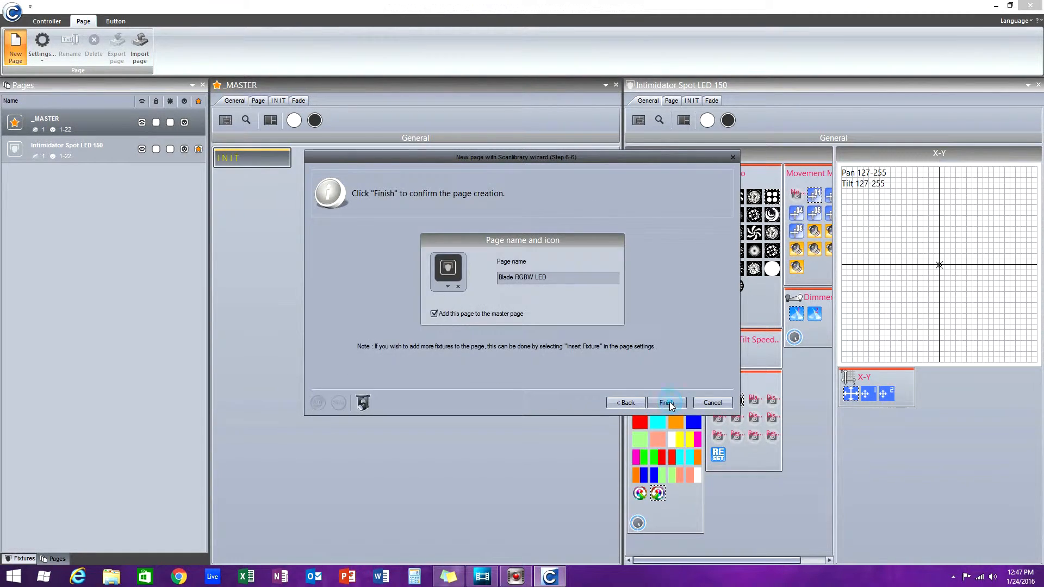
left_click(670, 403)
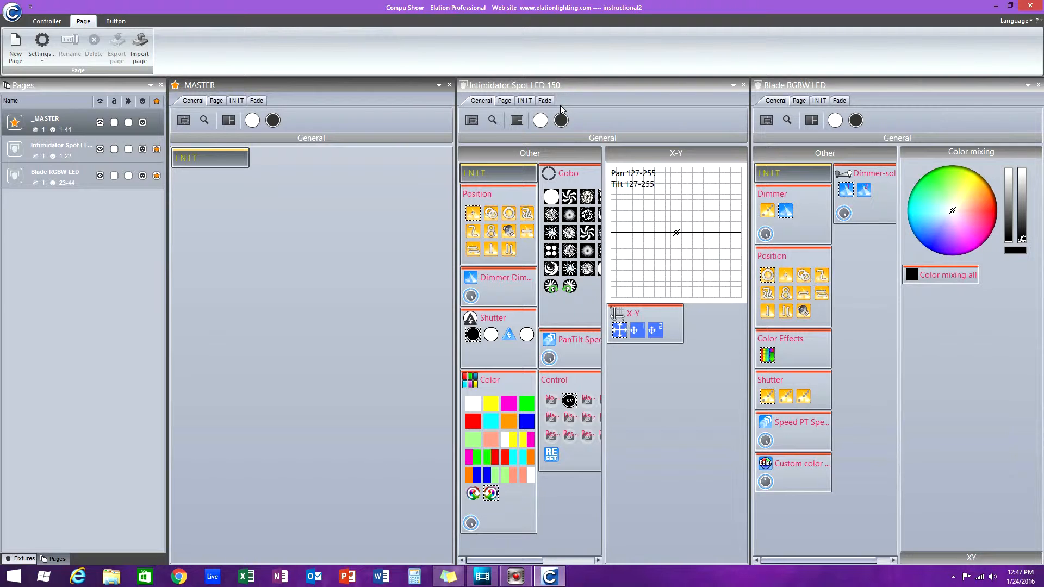
Turn on the light beam on the Intimidator Spot LED 150 page and aim fixture 1 up and left of the X-Y centre
left_click(607, 83)
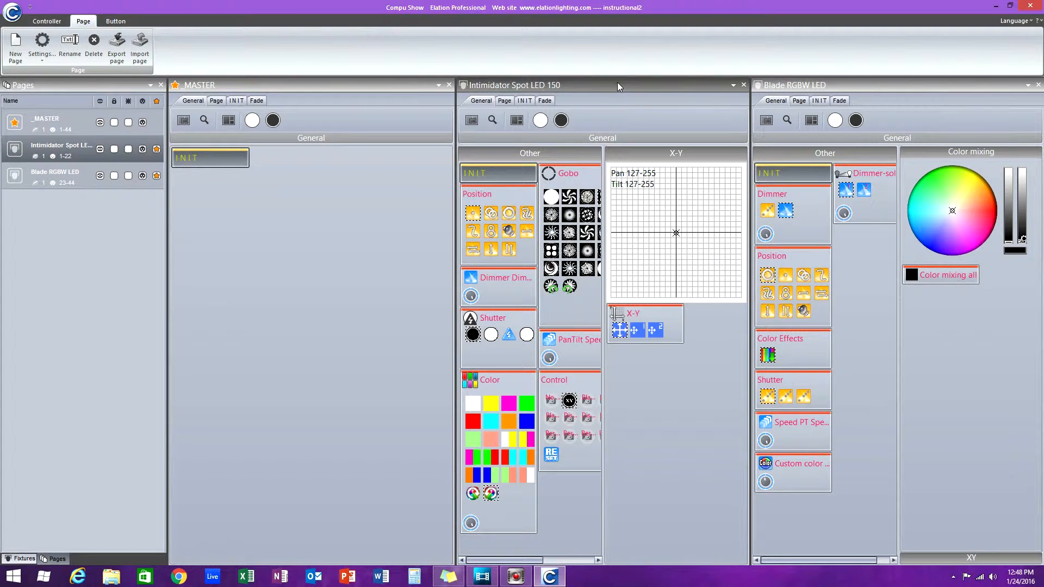
left_click(540, 125)
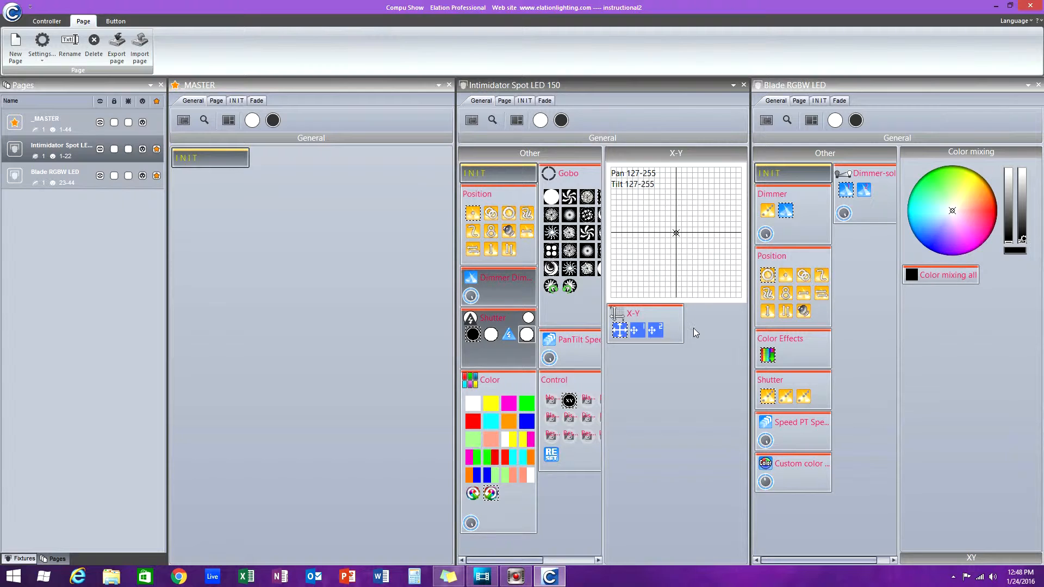
left_click(637, 331)
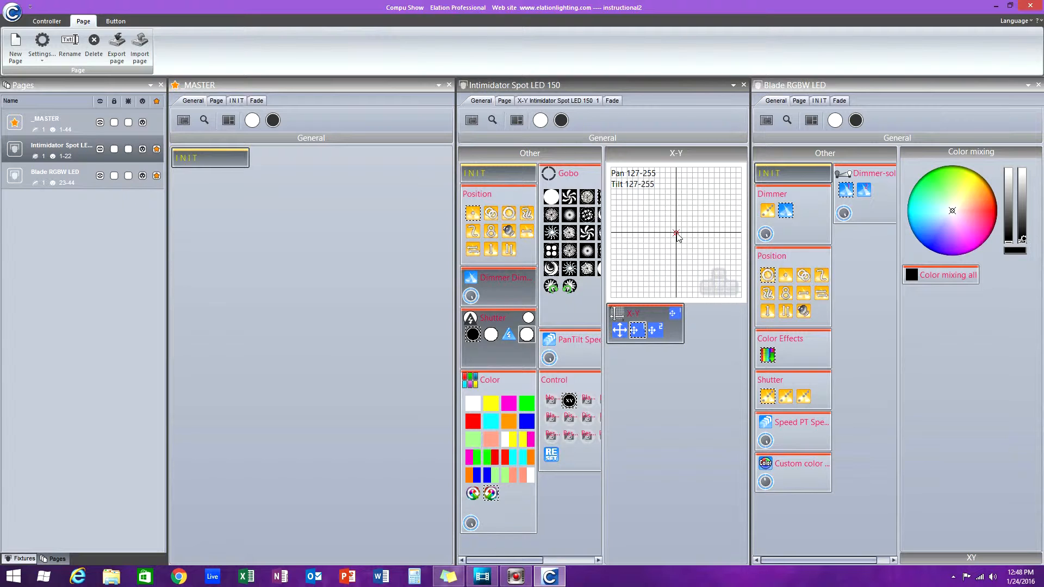
left_click_drag(678, 236, 664, 216)
Aim Intimidator Spot LED 150 fixture 2 at about Pan 156-91, Tilt 167-85, and set the page's color to blue (Color8)
left_click(659, 336)
left_click_drag(675, 233, 691, 216)
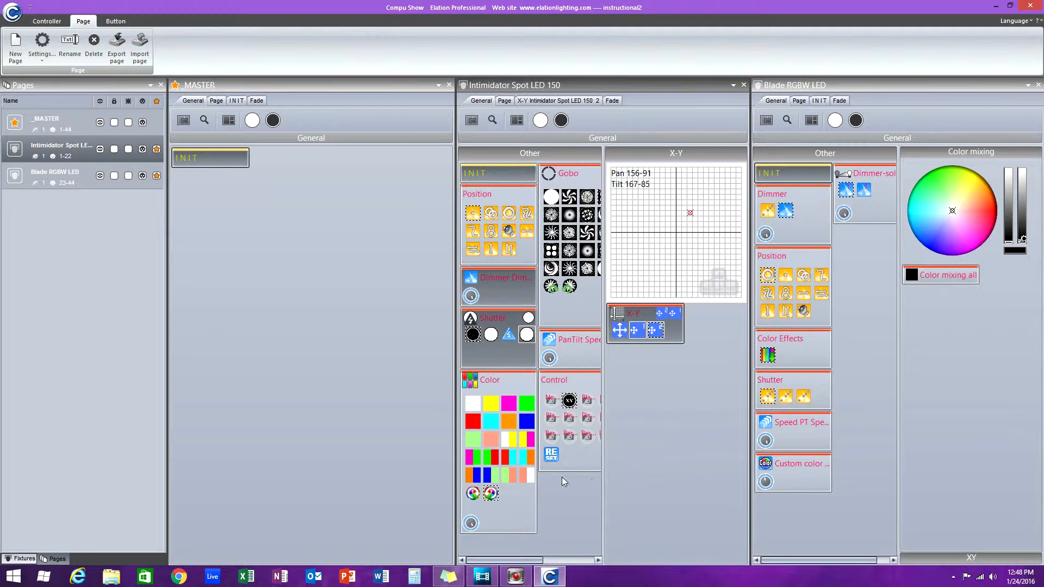
left_click(526, 423)
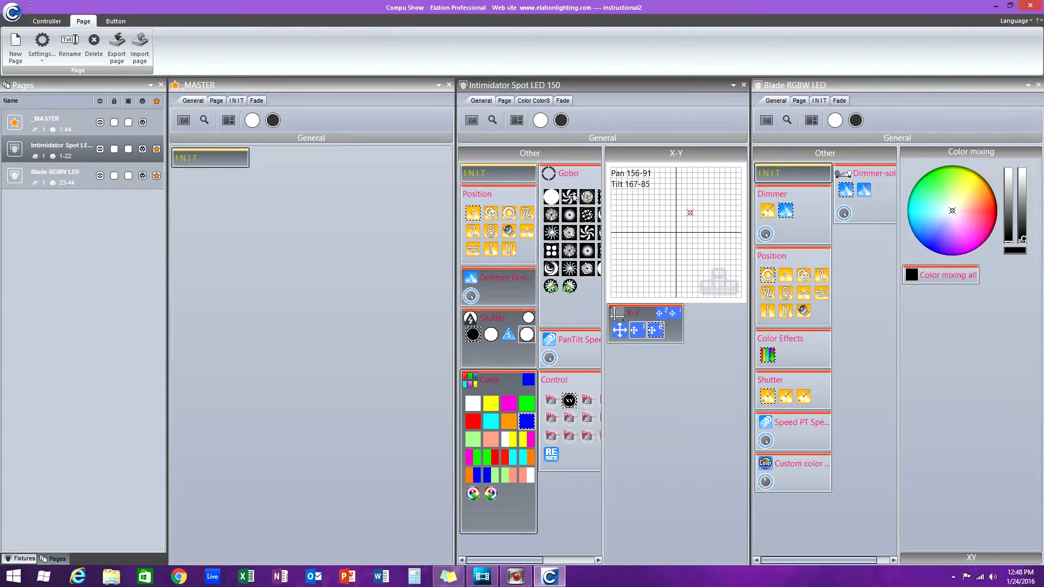
Dock the Blade RGBW LED page with the _MASTER page, and turn on its light beam and the ShutterChaser BPM2 effect
left_click_drag(920, 86, 321, 307)
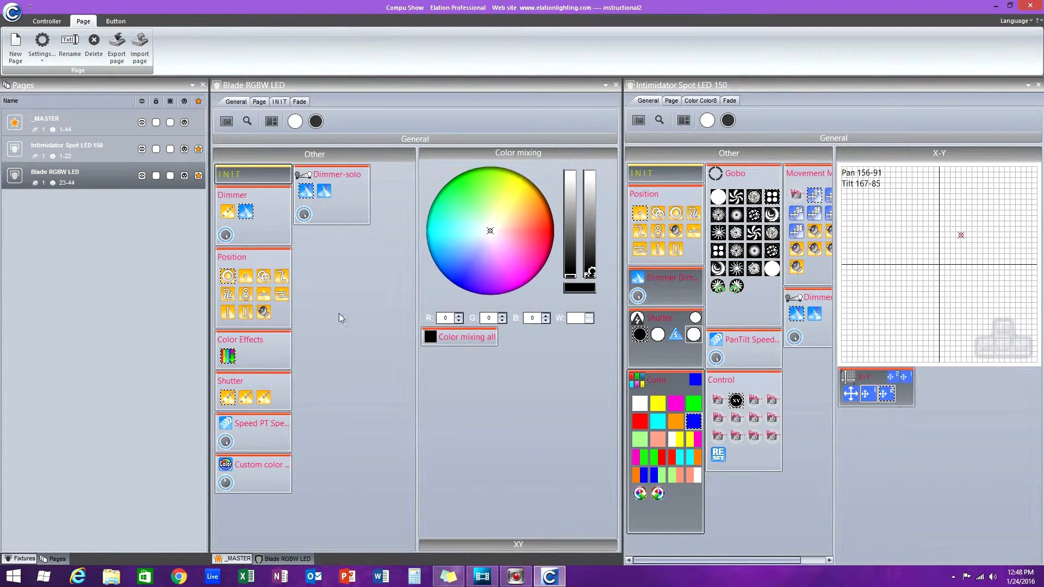
left_click(296, 122)
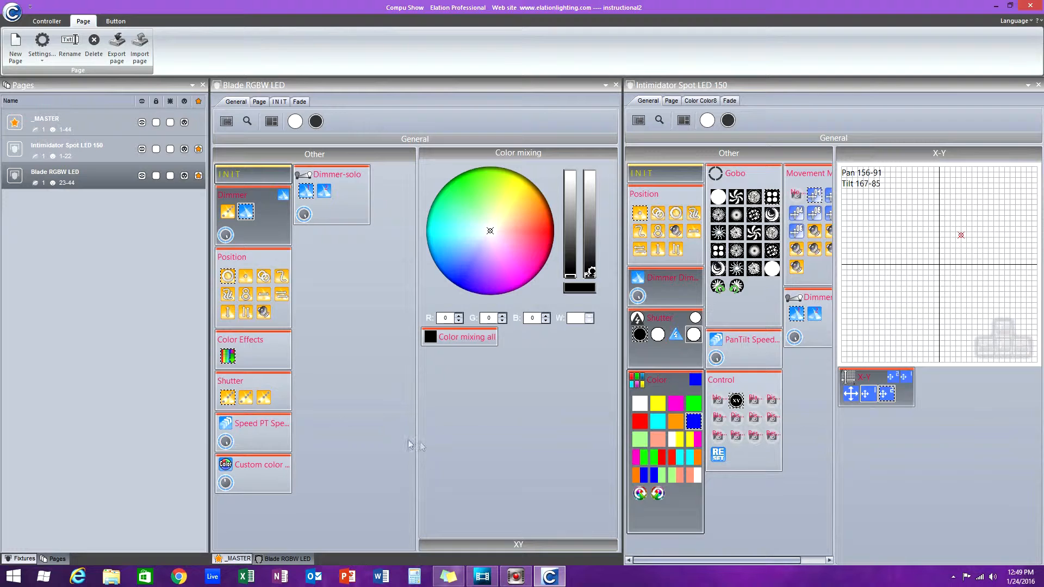
left_click(237, 404)
left_click(246, 400)
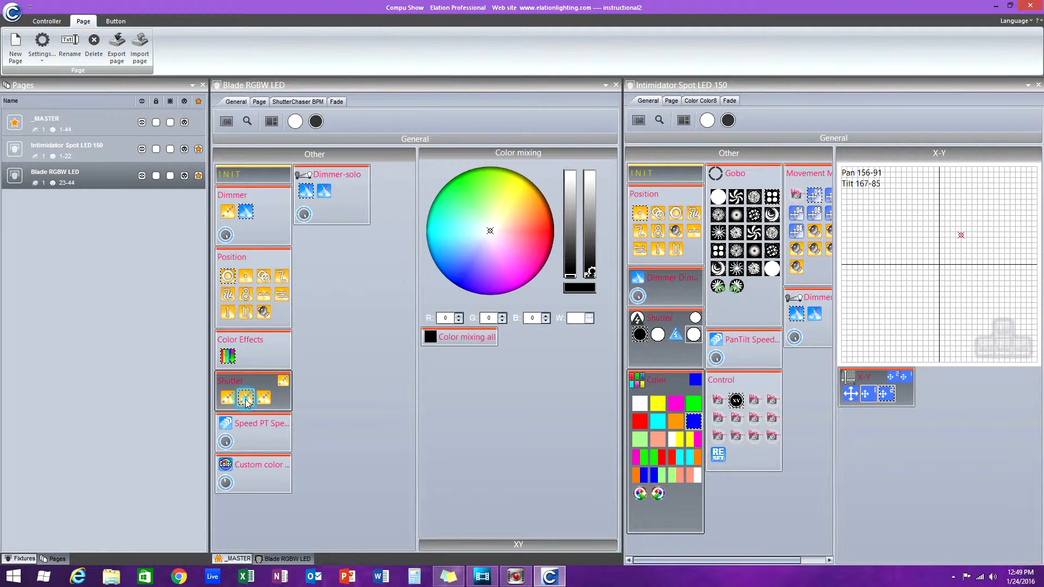
left_click(264, 399)
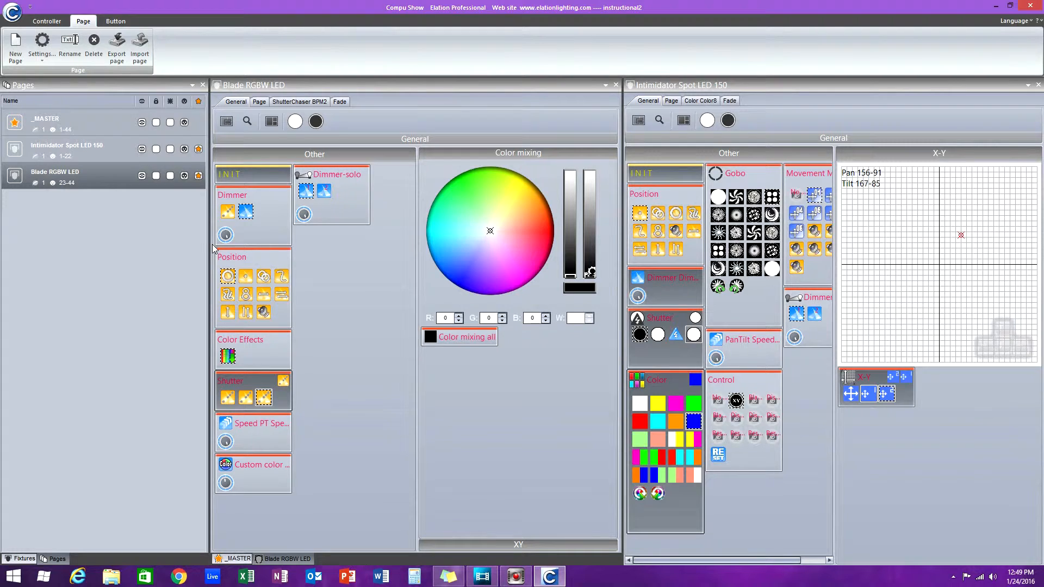
left_click(295, 121)
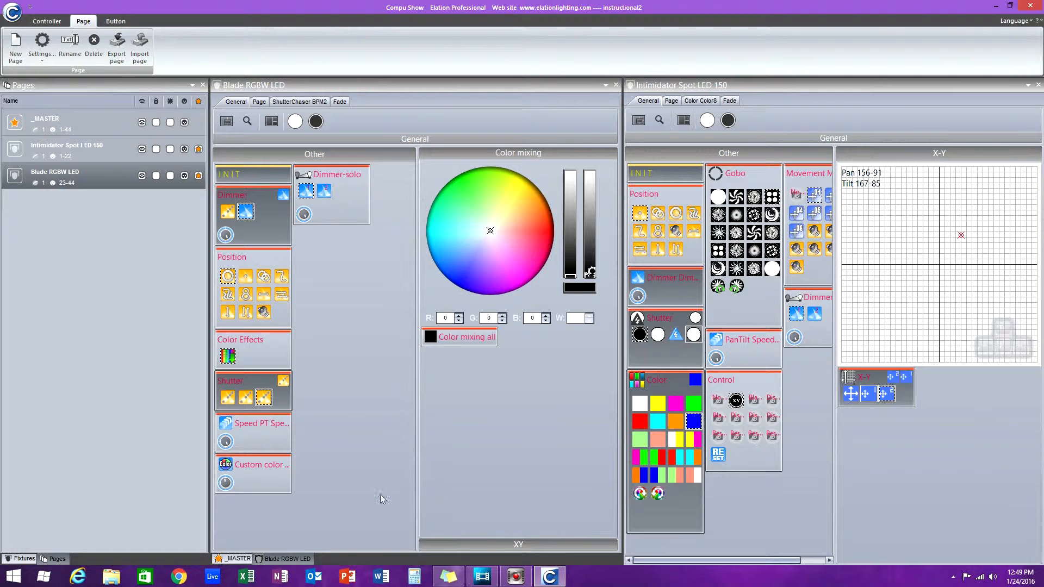
Aim Blade RGBW LED fixture 1 up and left of the X-Y centre and fixture 2 at about Pan 161-161, Tilt 158-119
left_click(521, 545)
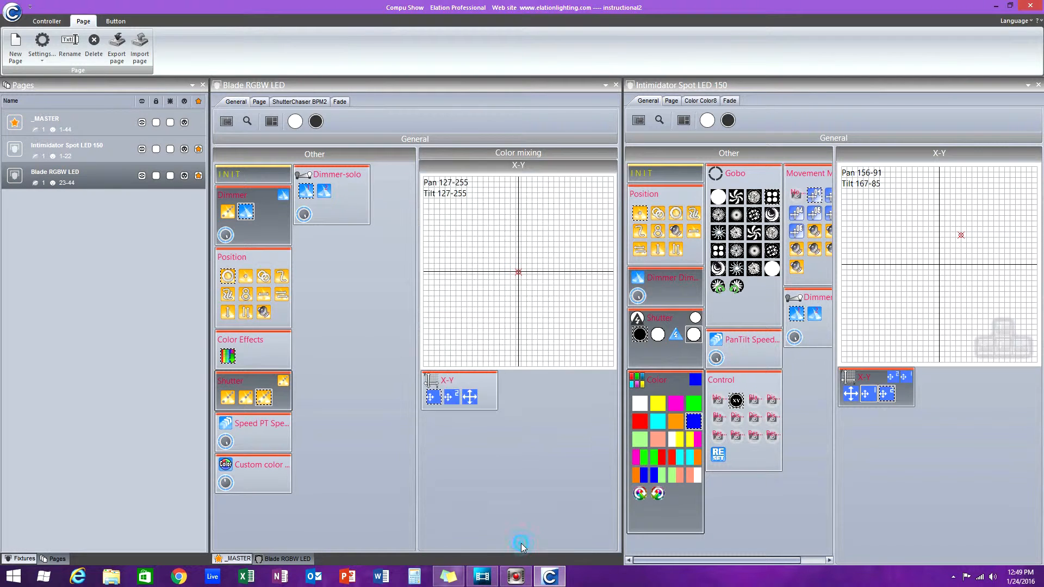
left_click(432, 396)
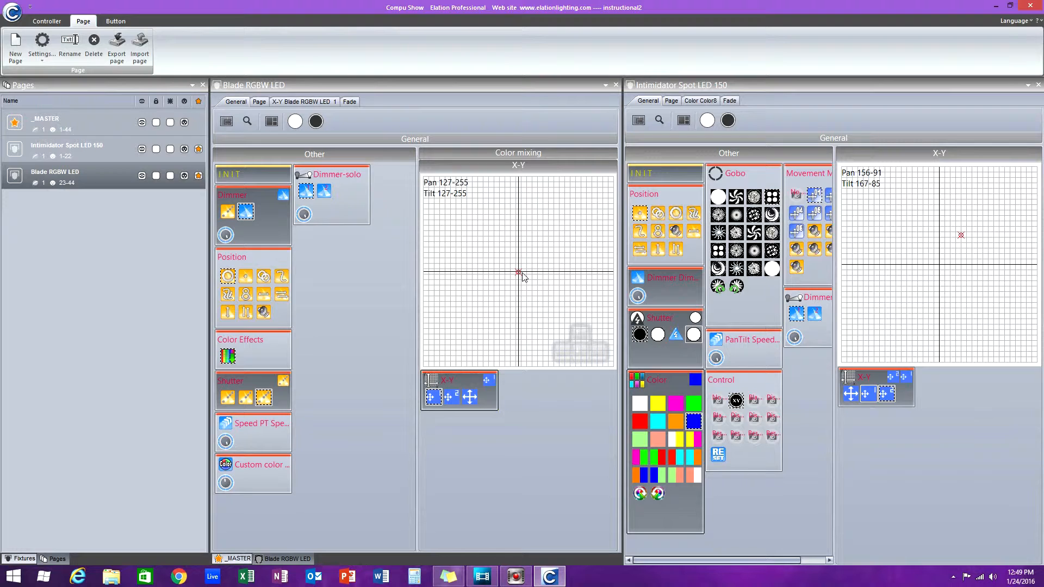
left_click_drag(523, 276, 501, 250)
left_click(452, 394)
left_click_drag(518, 272, 543, 249)
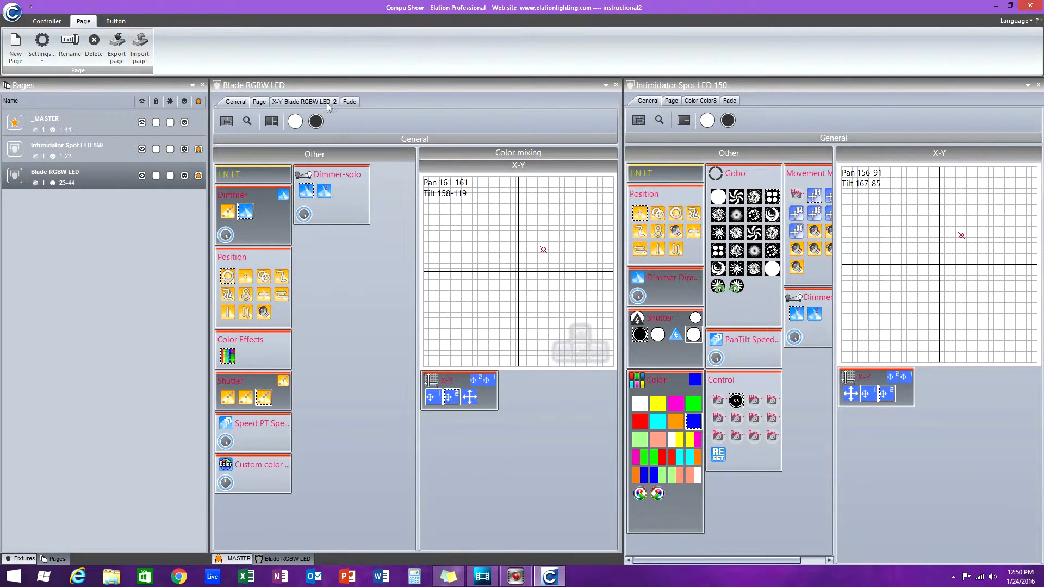
left_click(386, 81)
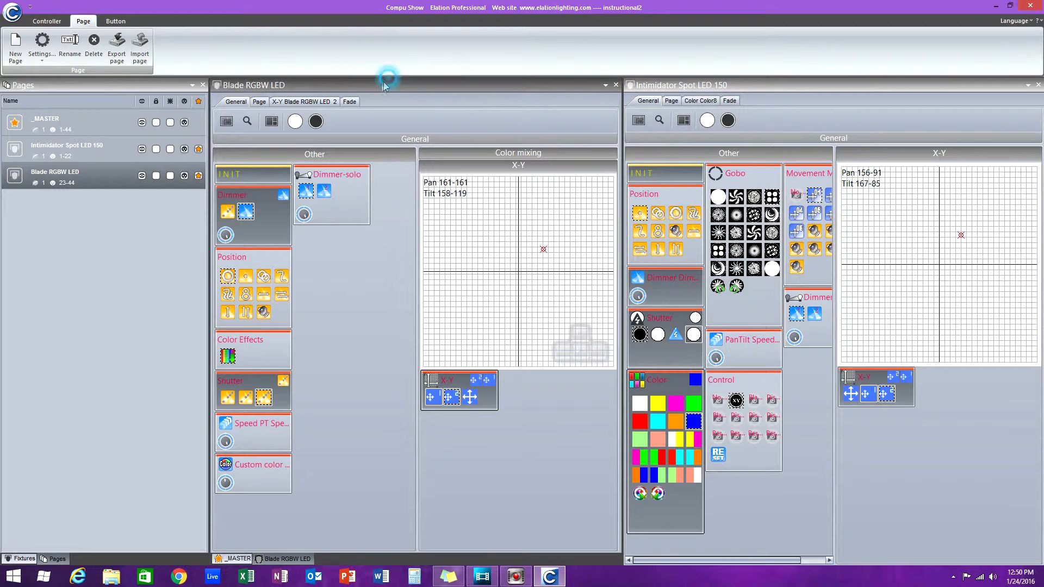
Create a new scene named Scene on the _MASTER page from the current look, including INIT and the activated scenes and switches
left_click(129, 20)
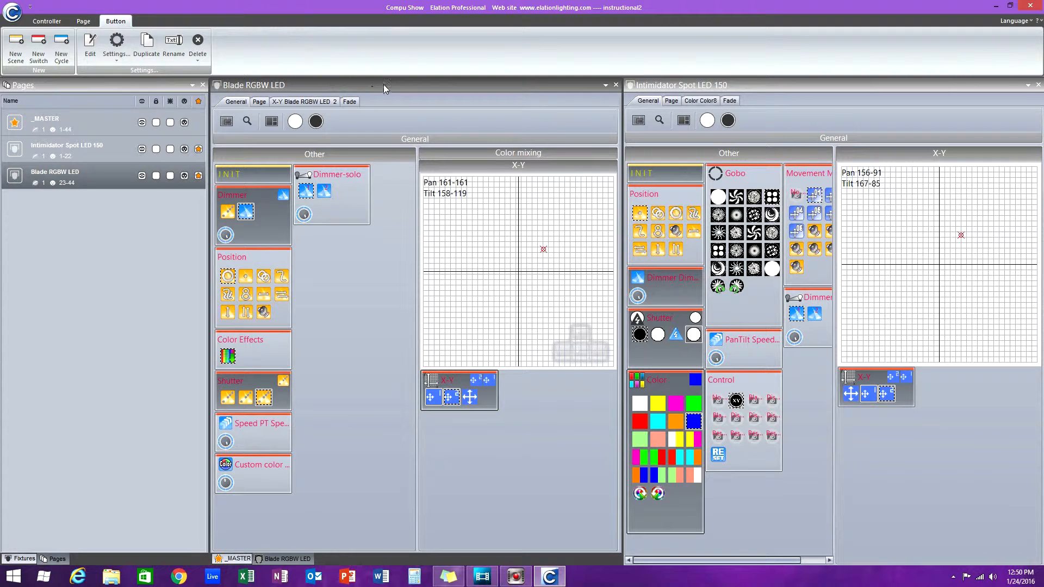
left_click_drag(374, 86, 453, 87)
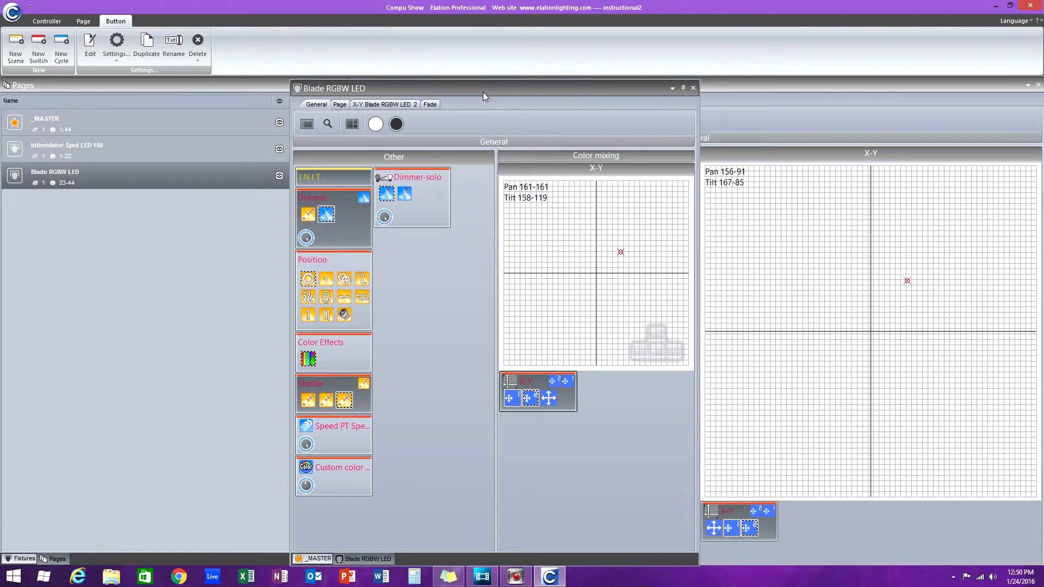
left_click(178, 119)
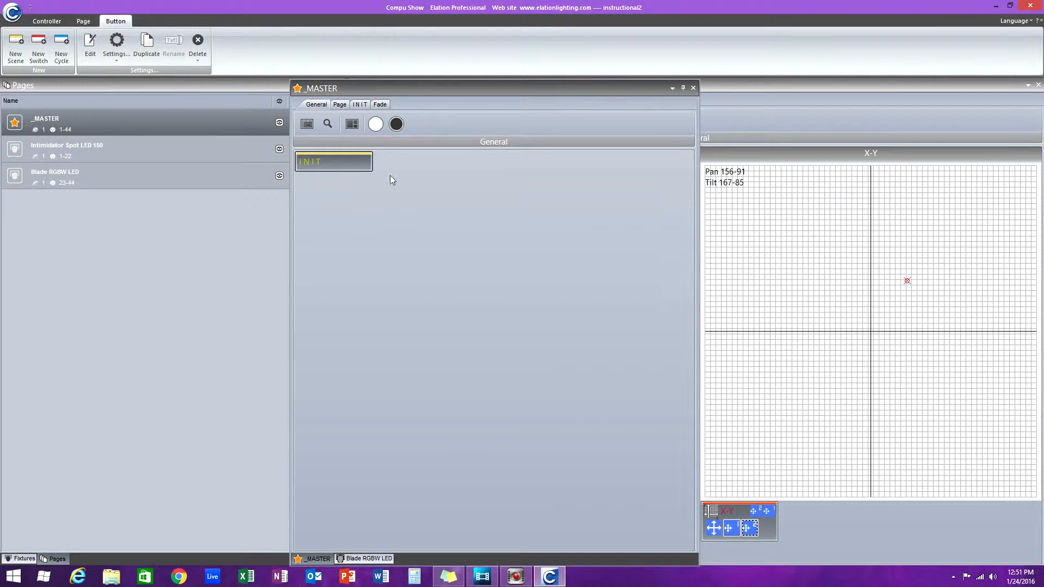
left_click(16, 49)
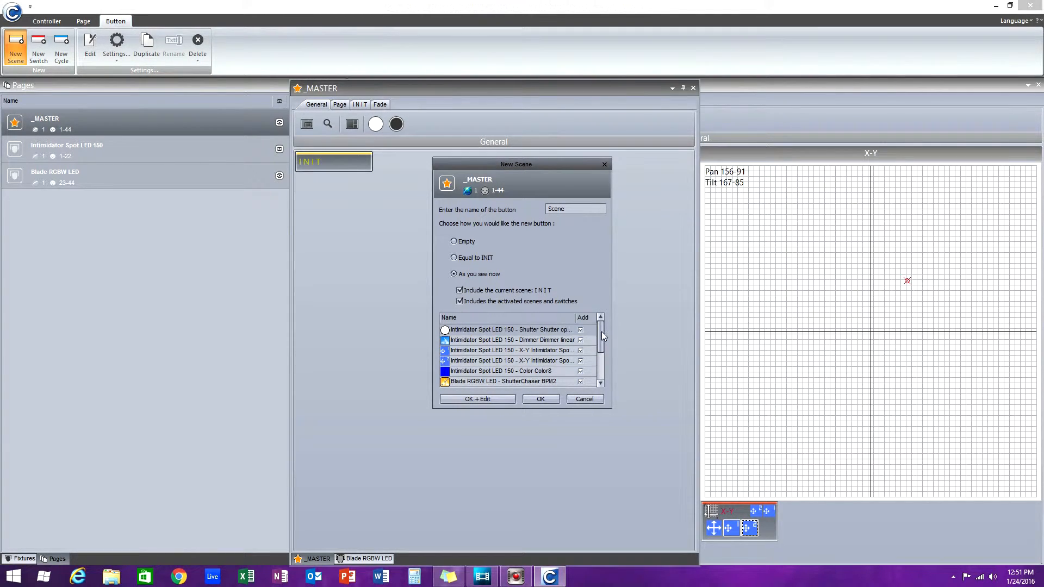
mouse_move(600, 327)
left_mouse_down()
mouse_move(604, 373)
mouse_move(606, 333)
left_mouse_up()
left_click(537, 397)
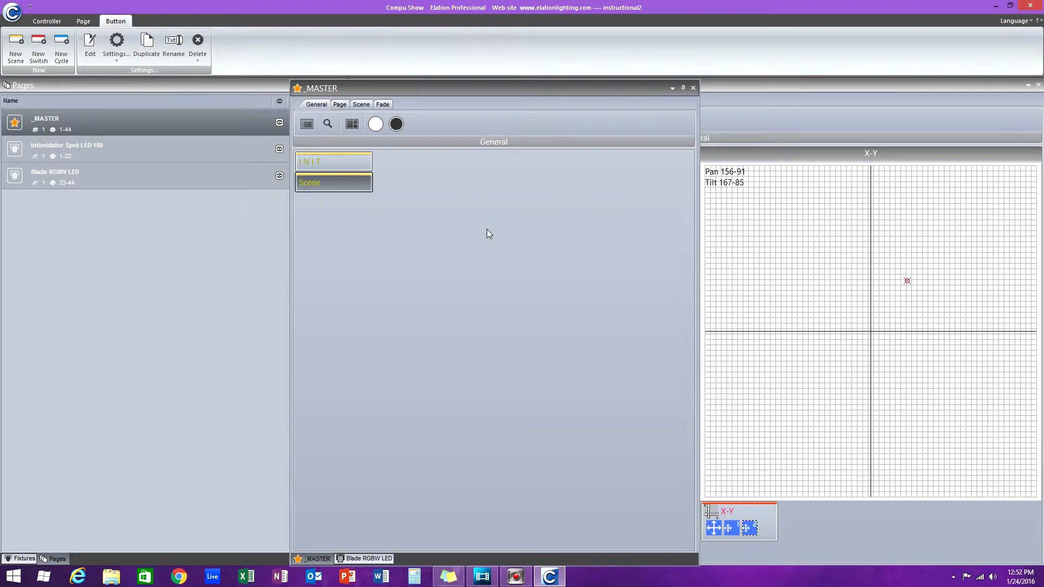
Activate the PositionEight effect, light beam and blue color on the Intimidator Spot LED 150 page, starting and finishing with closing the open page window
left_click(692, 88)
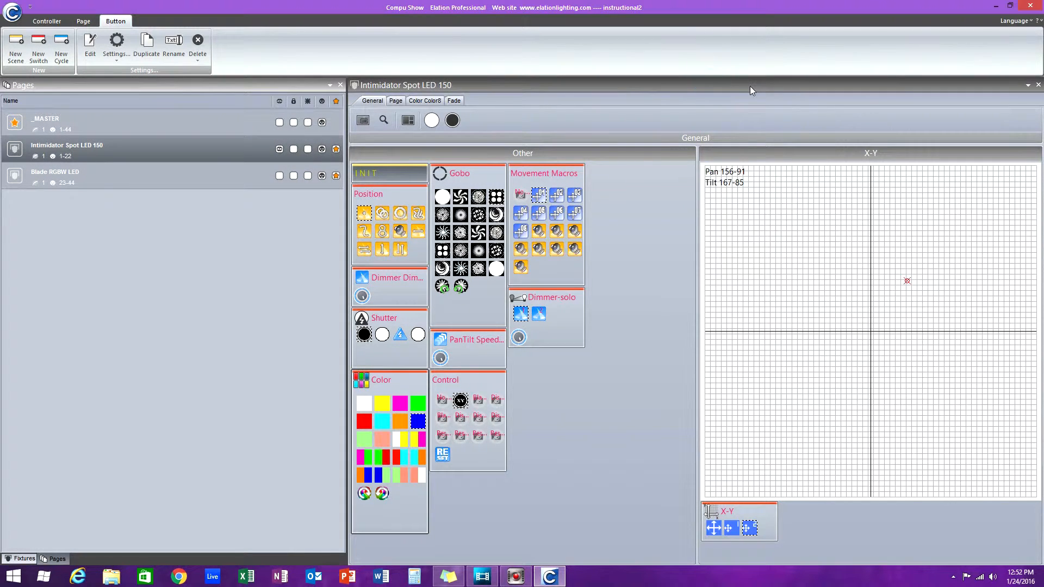
left_click_drag(750, 86, 611, 82)
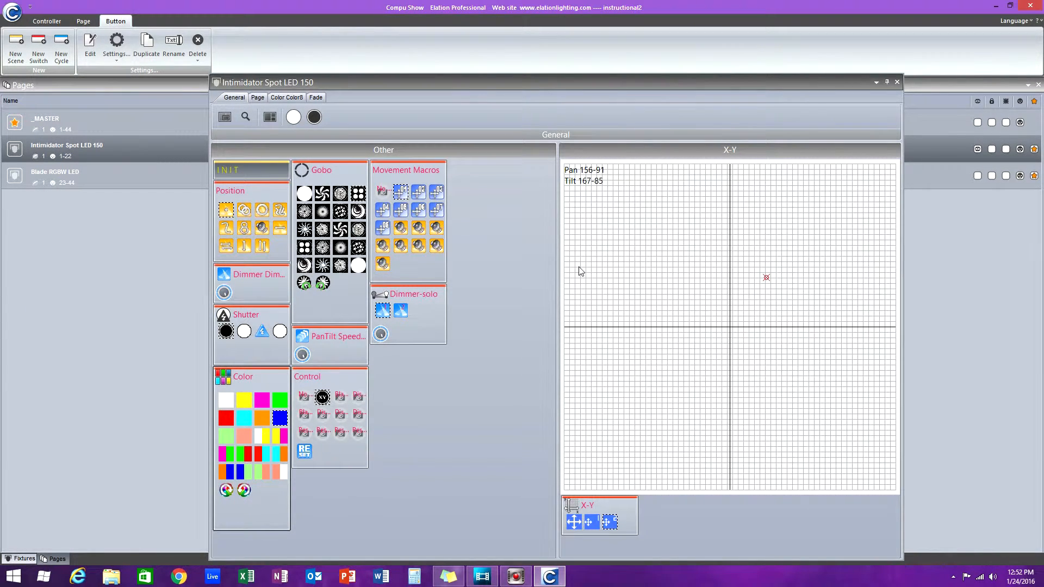
left_click(243, 228)
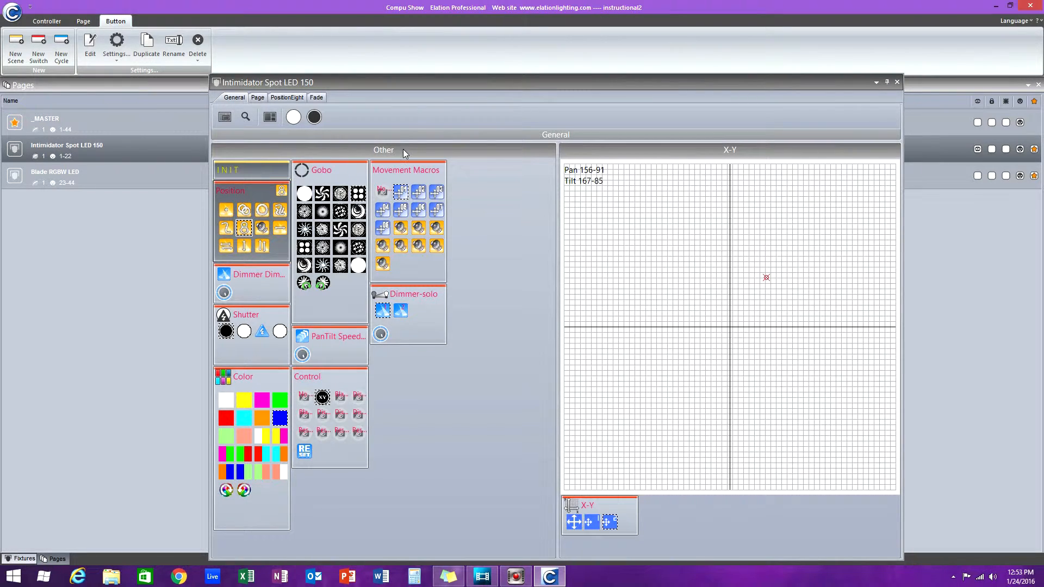
left_click(294, 118)
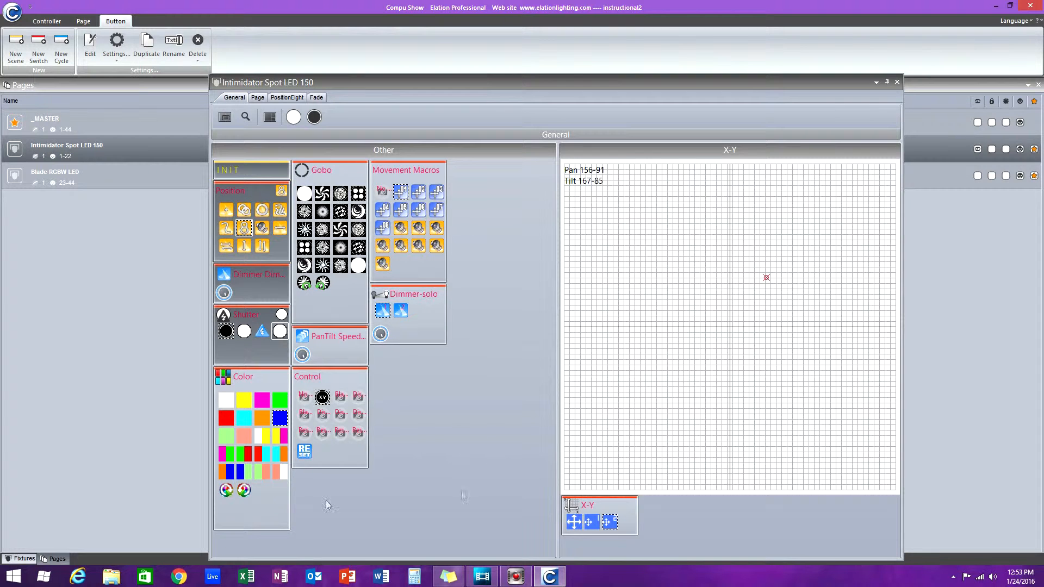
left_click(281, 418)
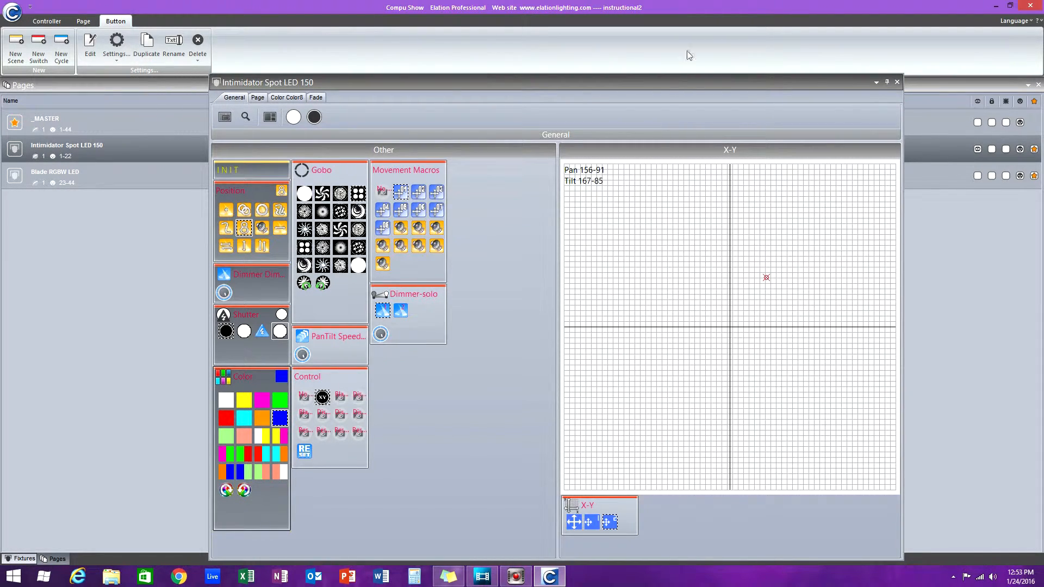
left_click(896, 82)
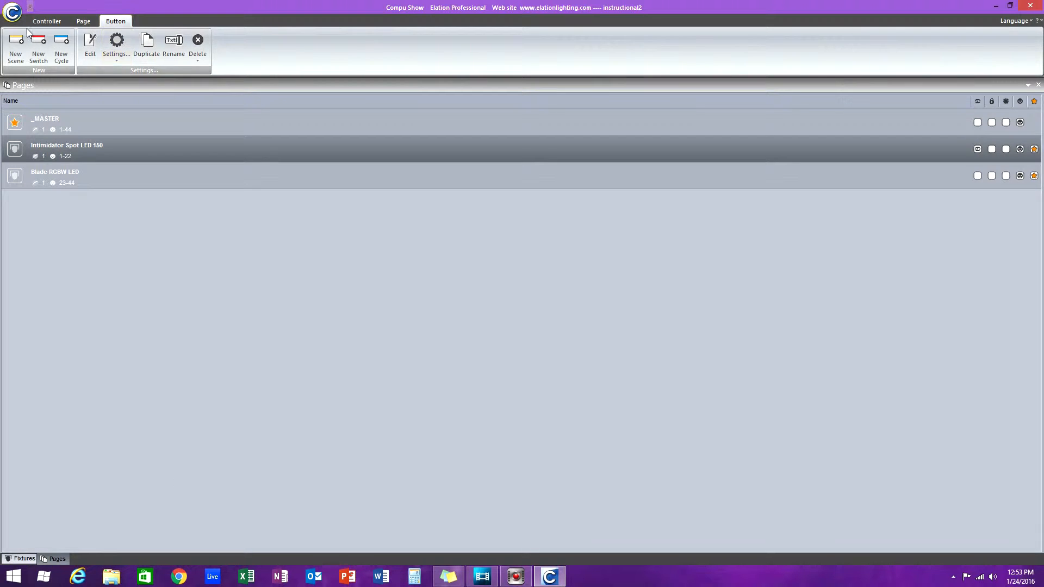
Check the live state of the fixtures in the fixture layout, and return to the page list
left_click(44, 21)
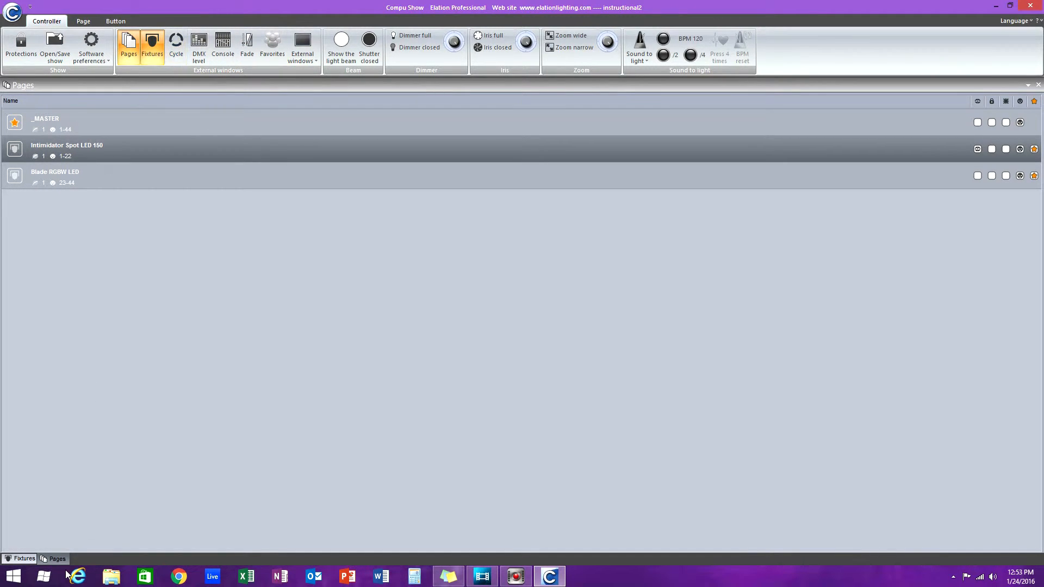
left_click(24, 559)
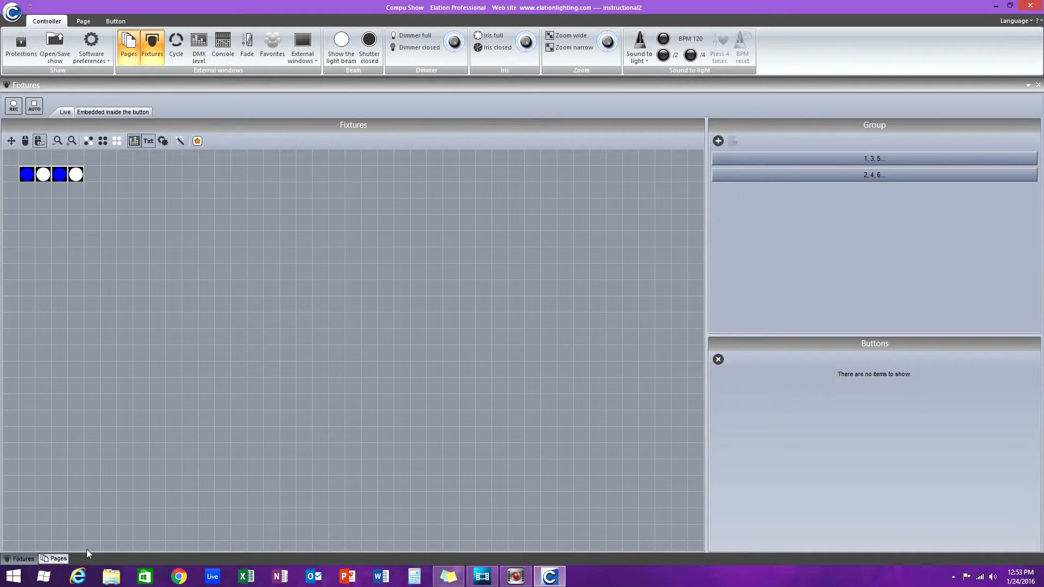
left_click(57, 558)
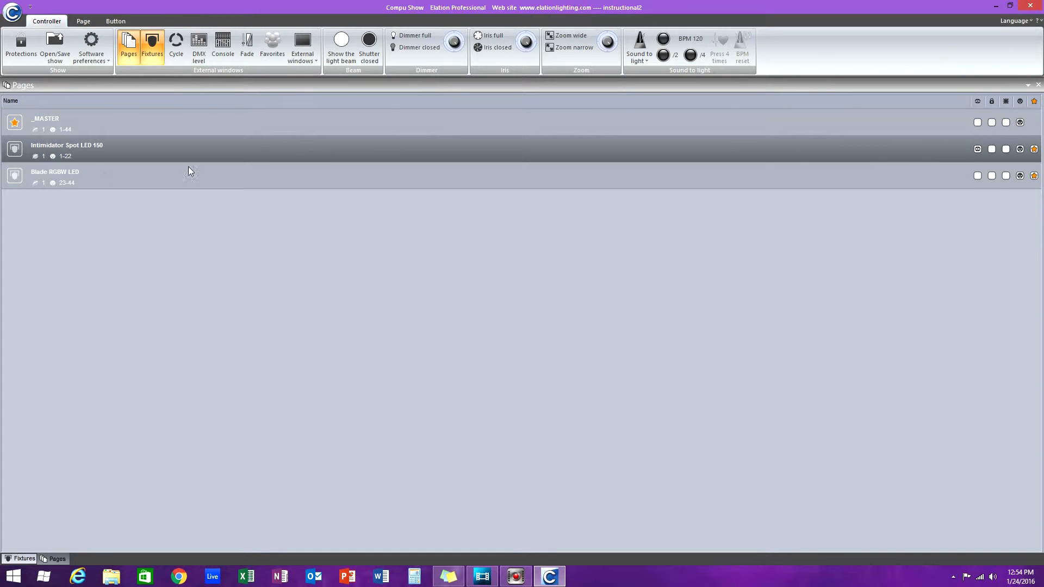
Open the Blade RGBW LED page, activate its PositionEight and ShutterChaser BPM effects, and close the page window
left_click(976, 175)
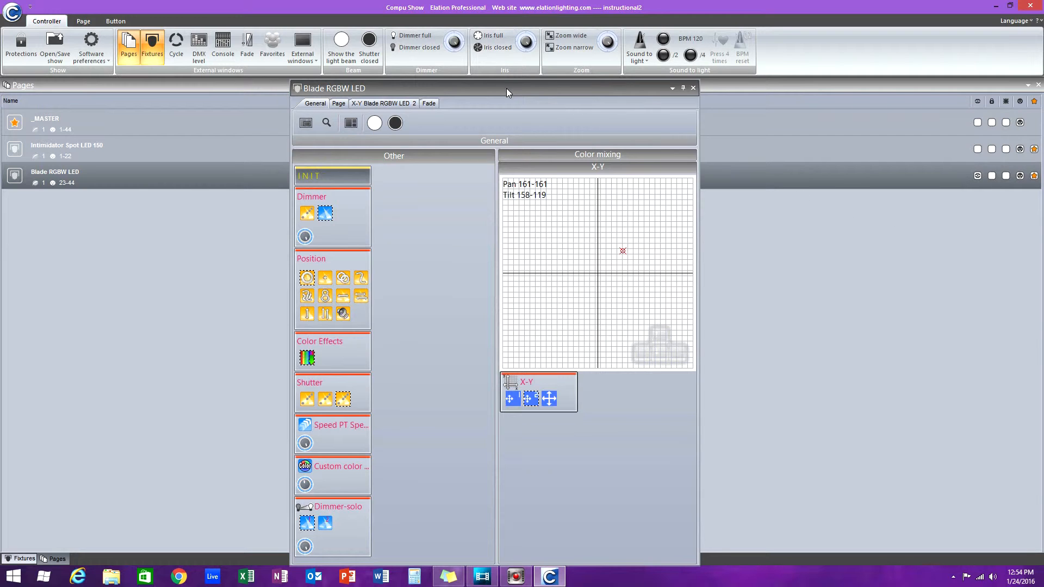
left_click_drag(507, 88, 540, 70)
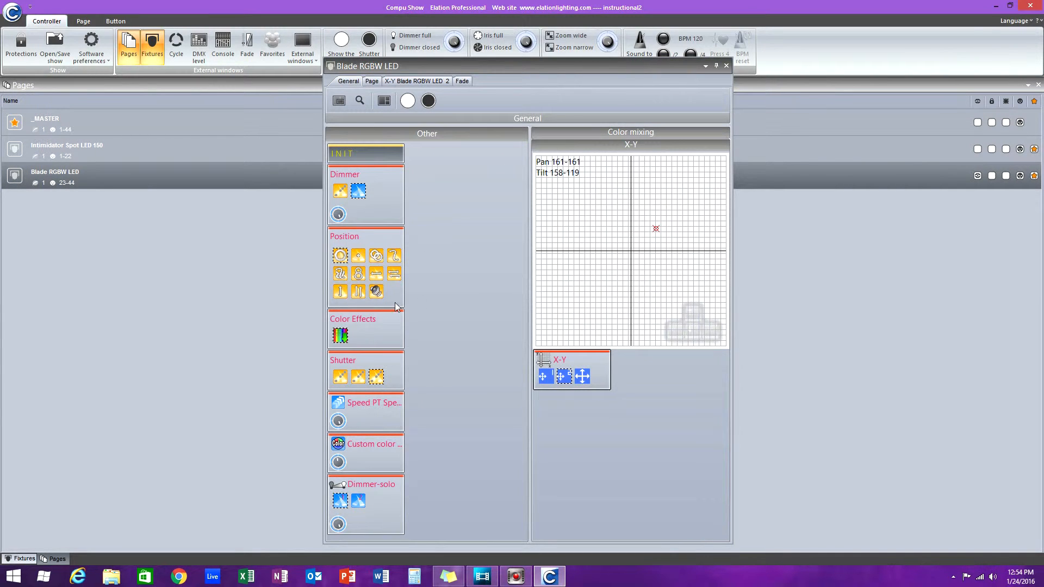
left_click(359, 274)
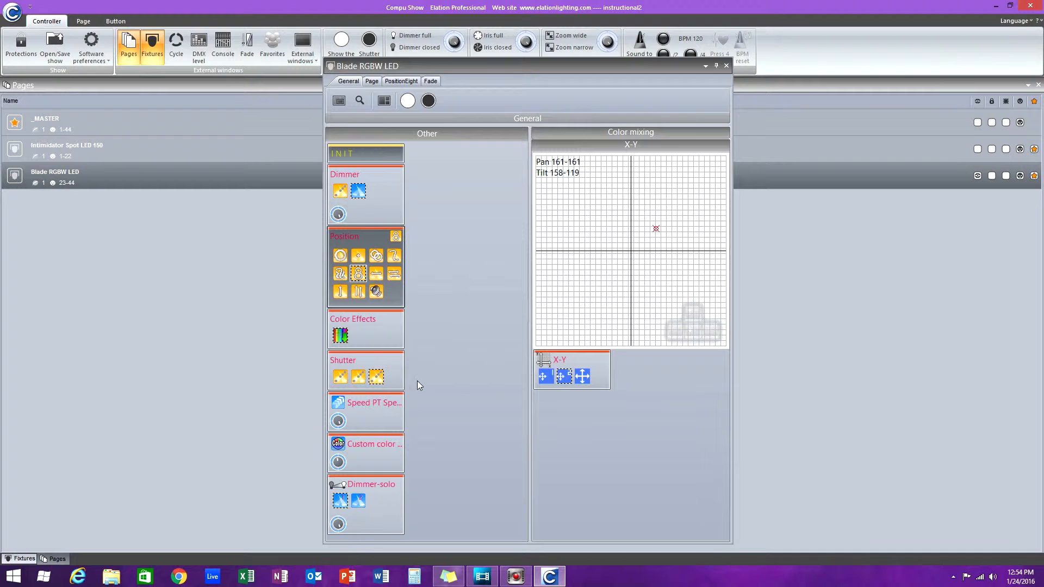
left_click(358, 376)
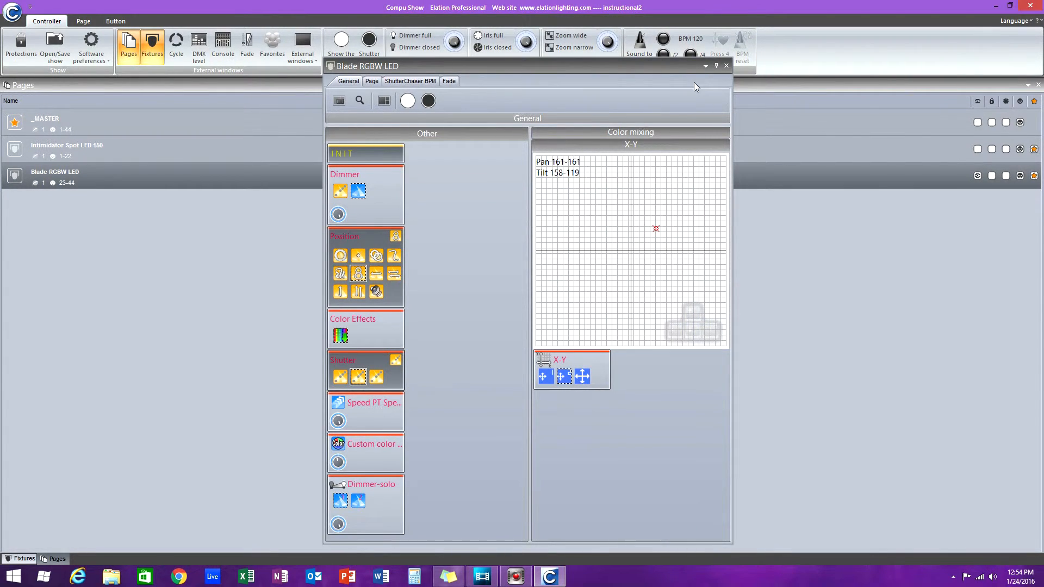
left_click(726, 66)
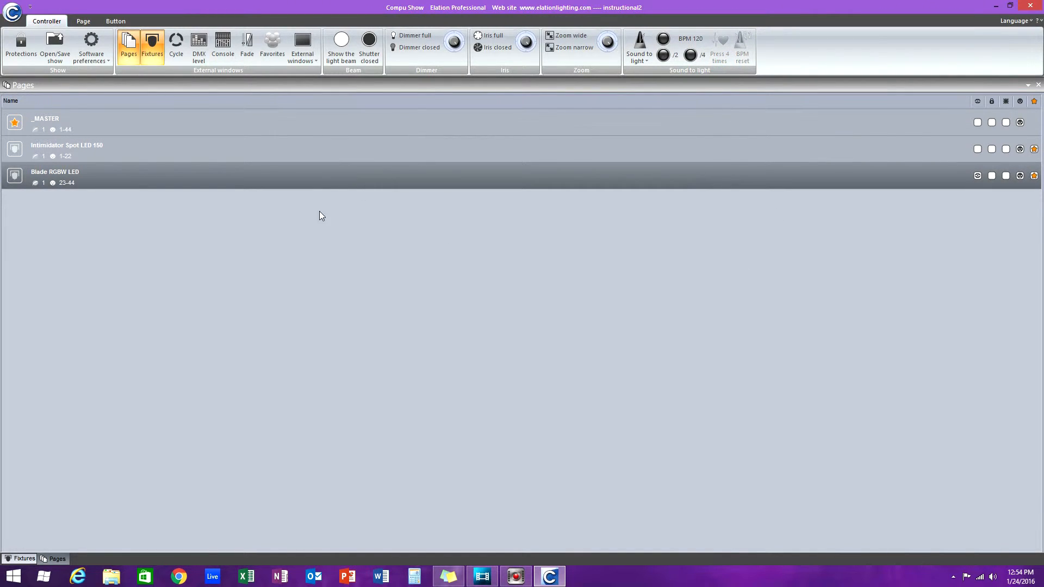
left_click(285, 119)
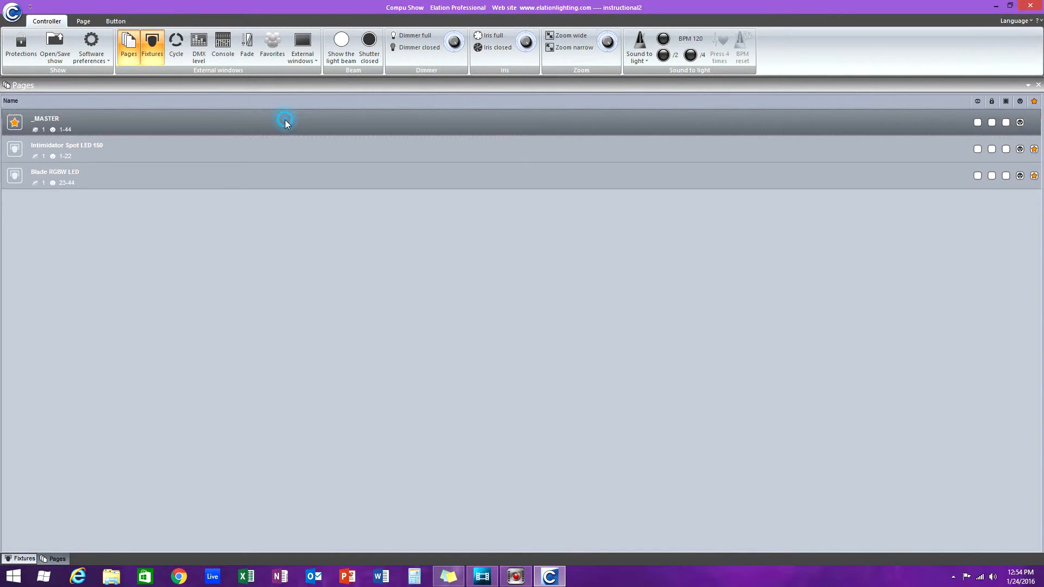
left_click(83, 21)
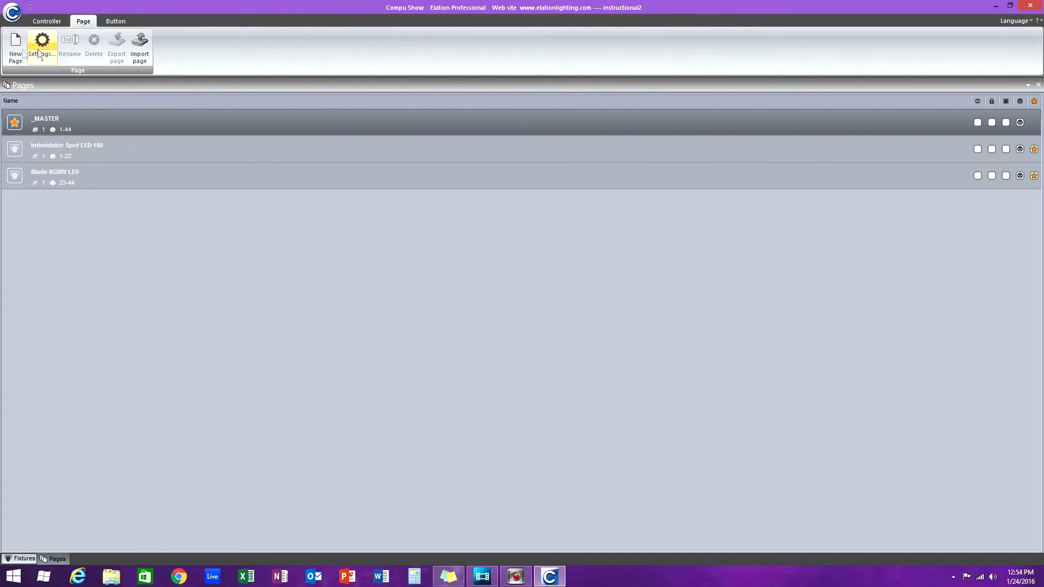
left_click(125, 21)
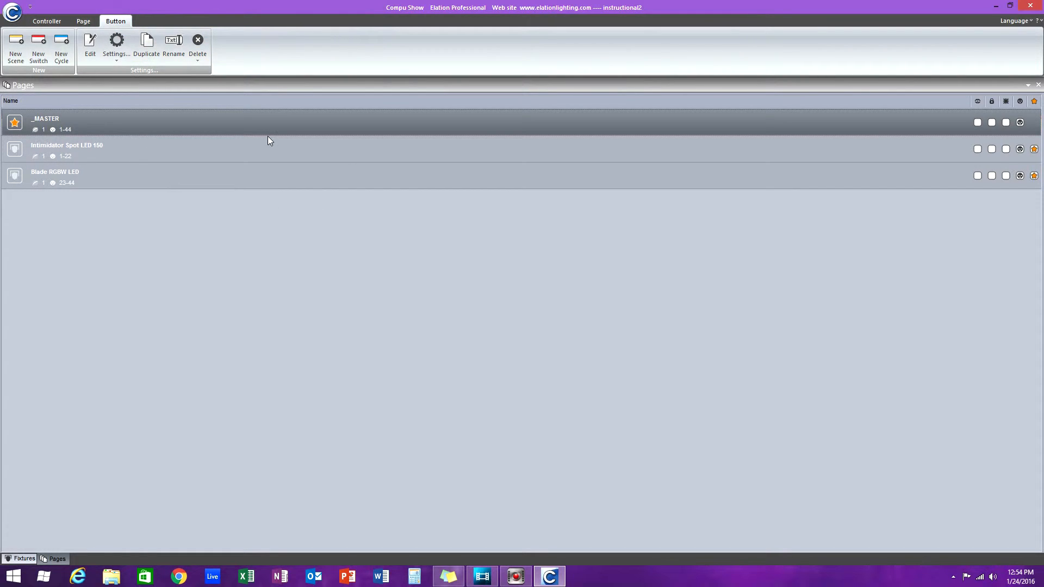
left_click(16, 46)
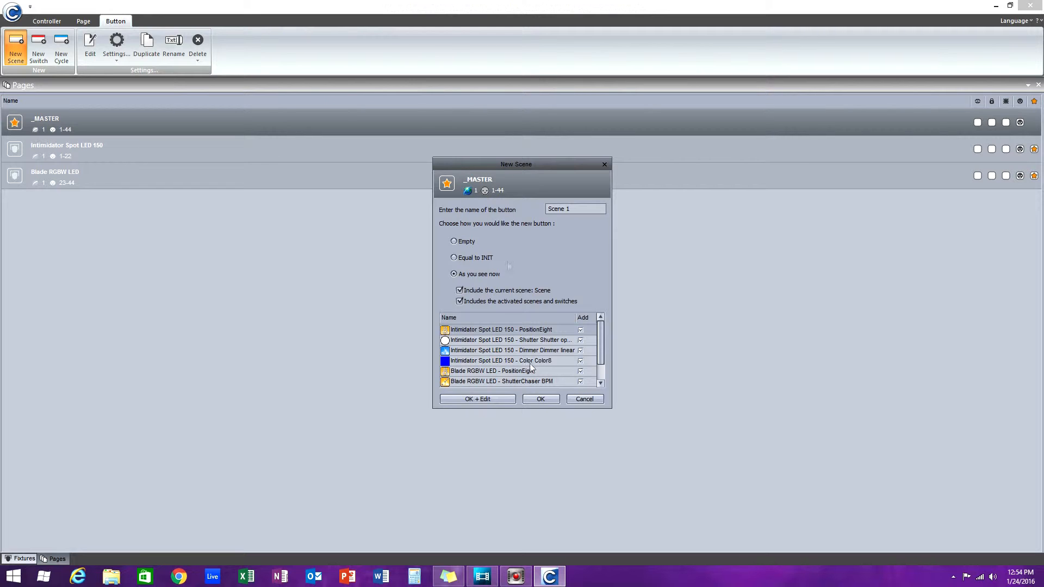
left_click(583, 399)
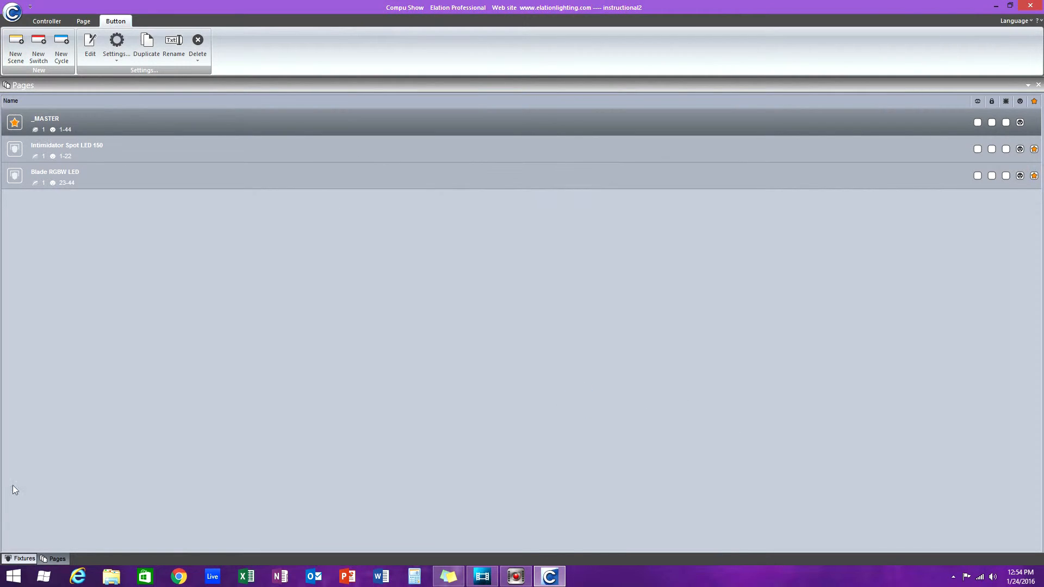
Open the _MASTER page and create a new scene named Scene 1 from the current look, including the current scene and the activated scenes and switches
left_click(331, 126)
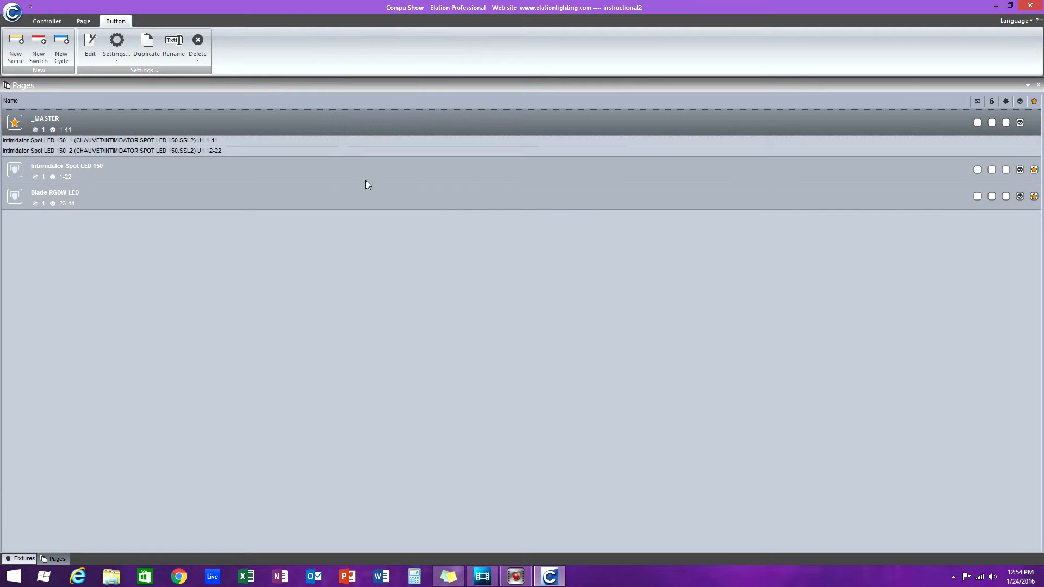
left_click(977, 123)
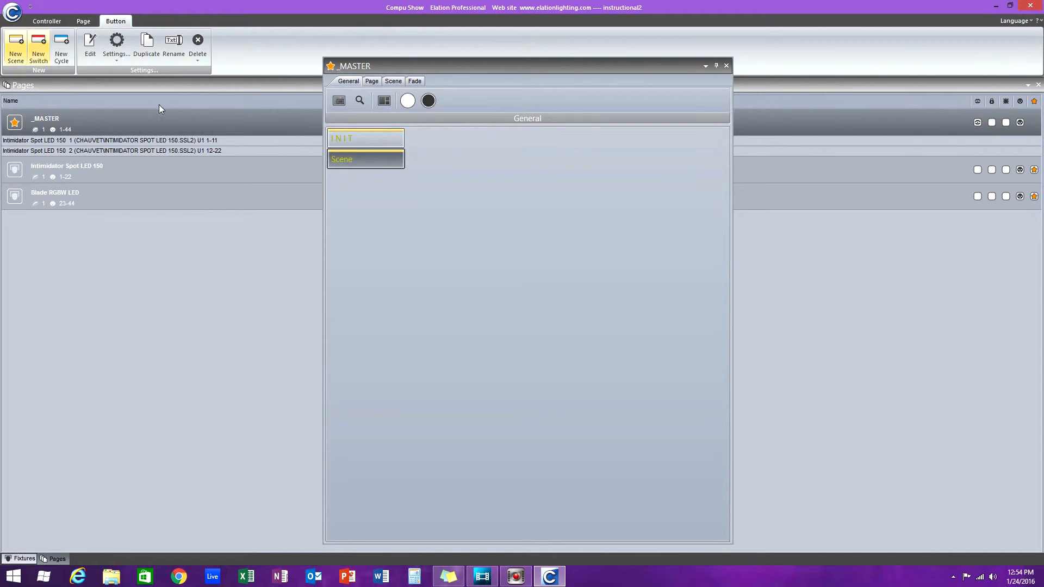
left_click(16, 55)
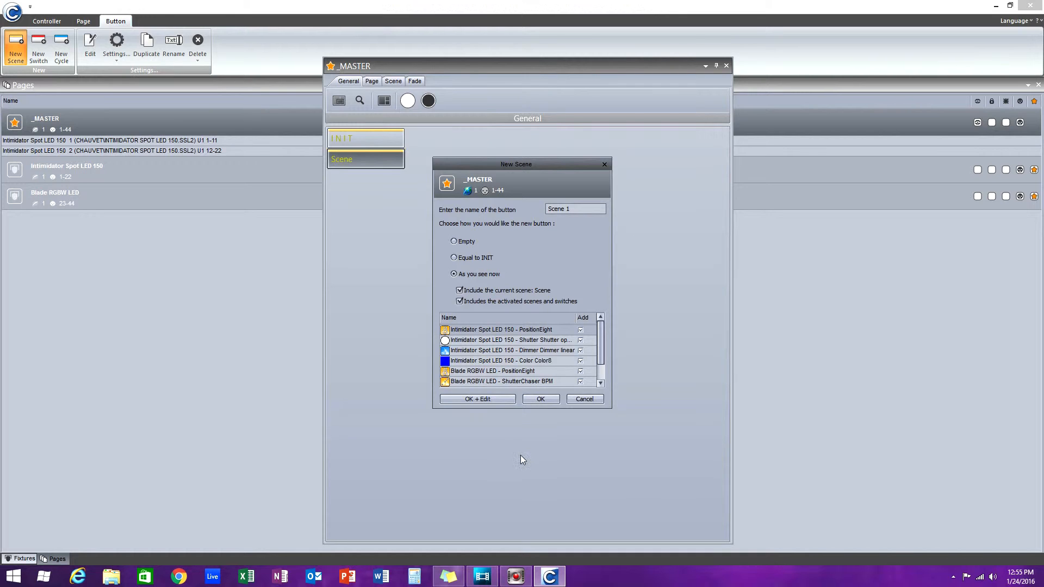
left_click(549, 398)
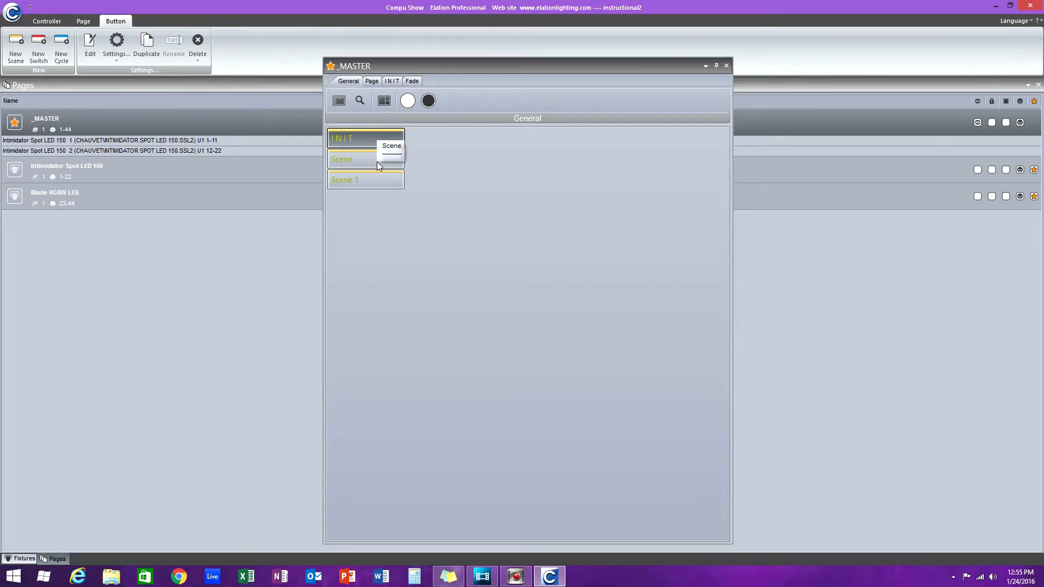
Run Scene, Scene 1 and INIT in turn on the _MASTER page to check the output on the fixtures
left_click(377, 162)
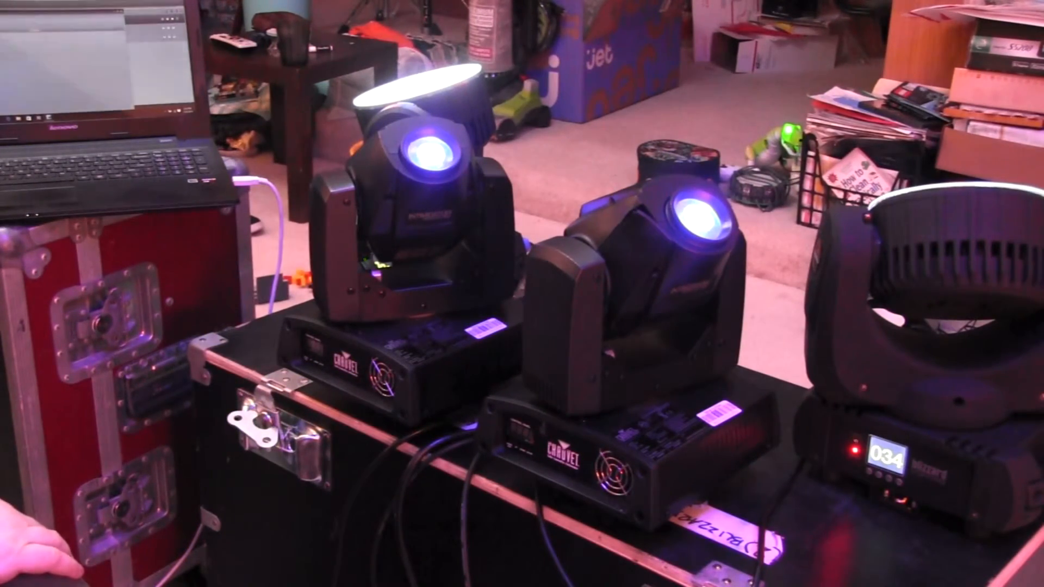
left_click(363, 184)
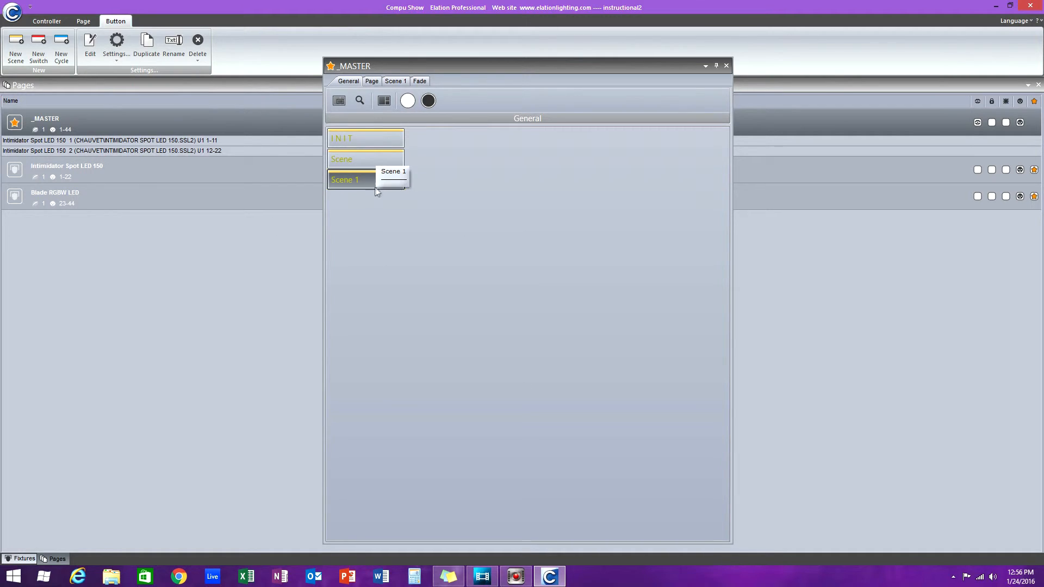
left_click_drag(472, 71, 494, 51)
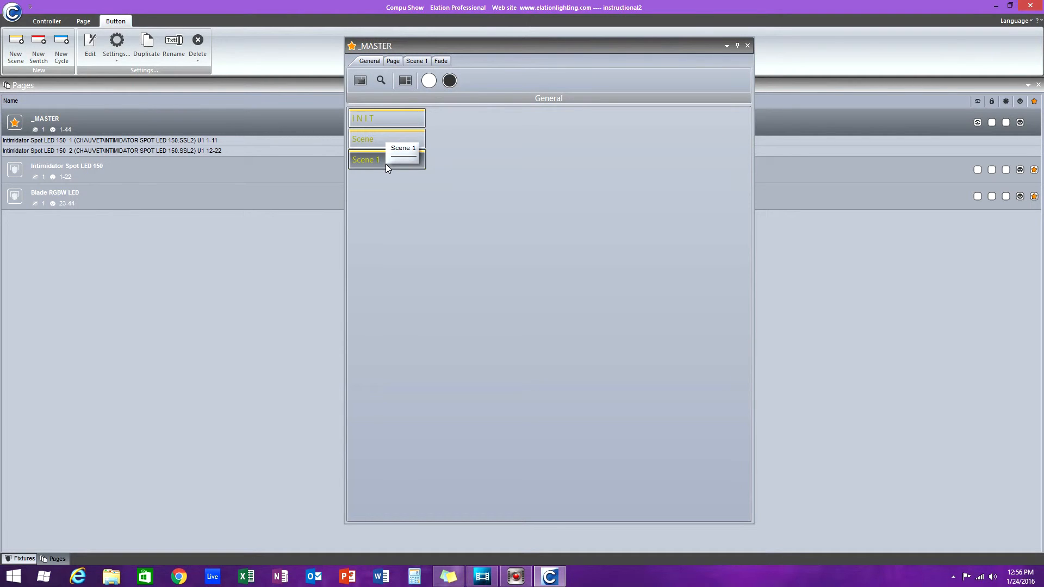
left_click(395, 118)
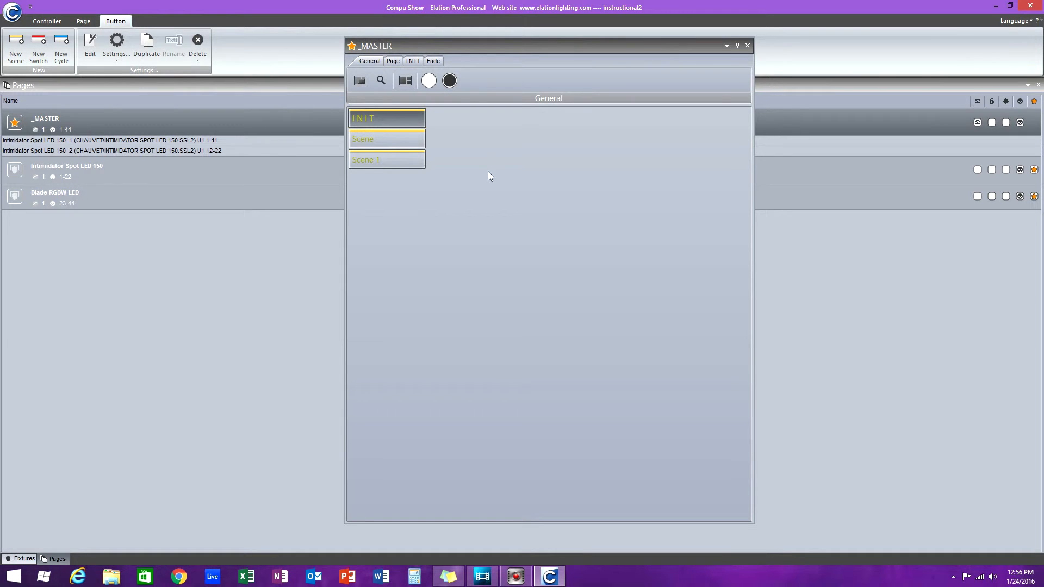
Rename the button Scene on the _MASTER page as static1
left_click(394, 141)
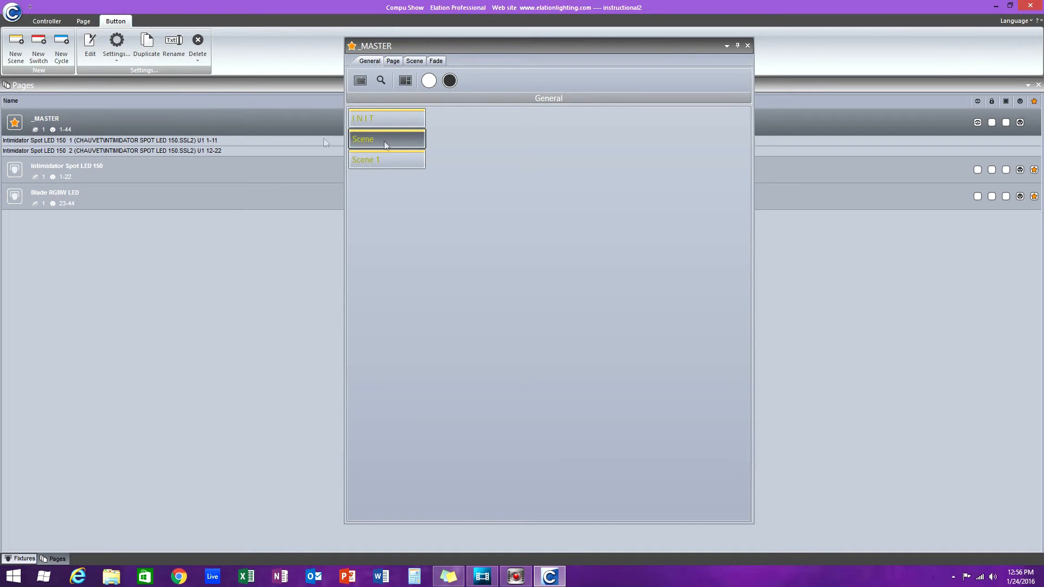
left_click(175, 51)
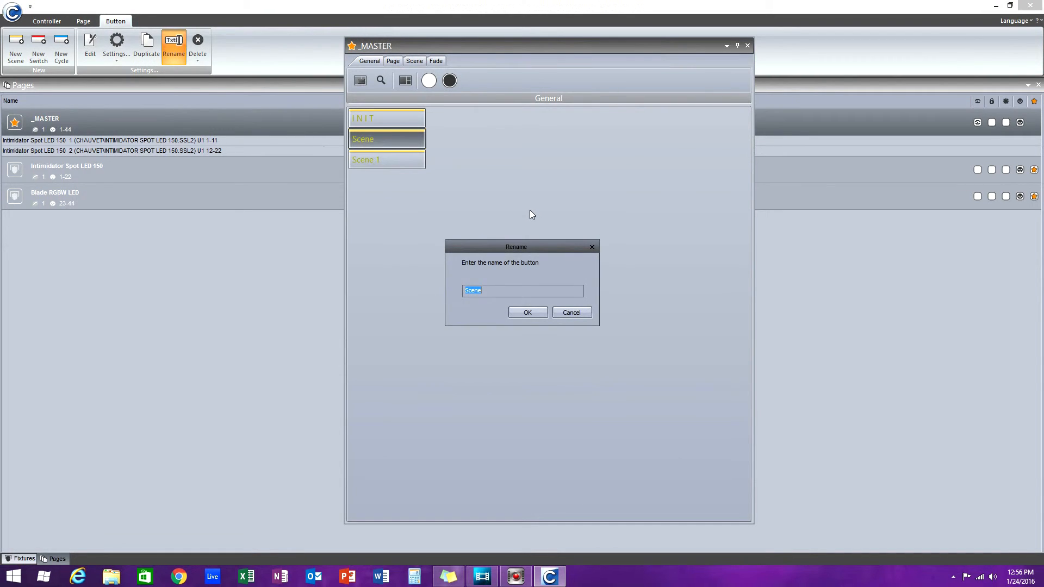
type("static1")
left_click(527, 316)
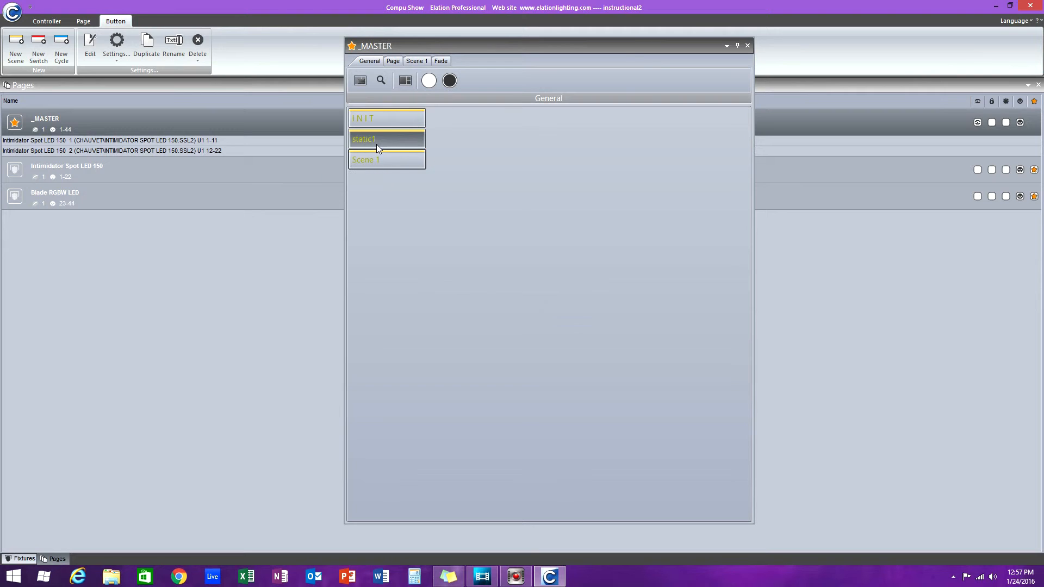
Rename the button Scene 1 on the _MASTER page as moving1, and close the page window
left_click(393, 165)
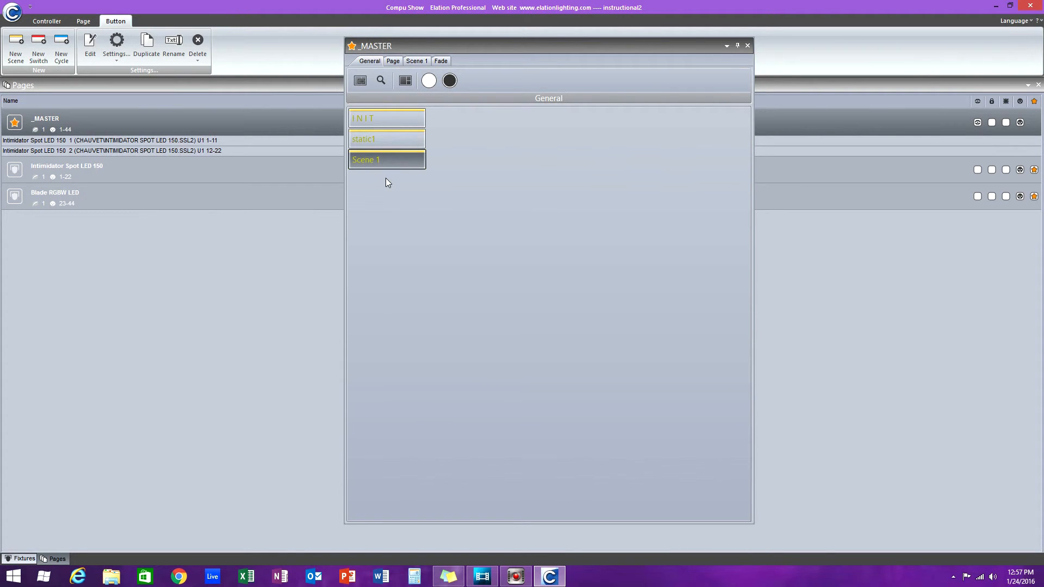
left_click(172, 50)
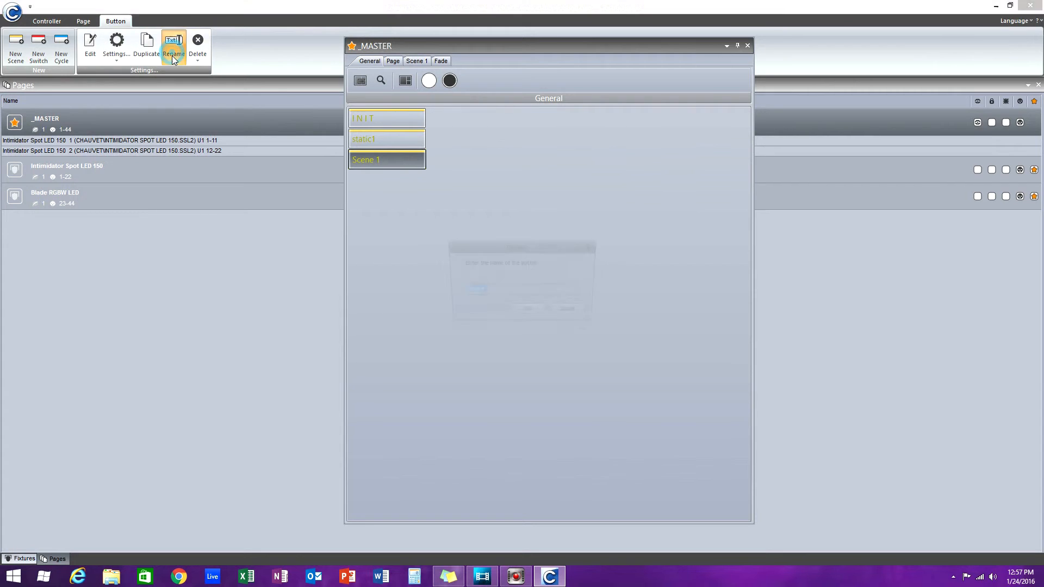
type("moving1")
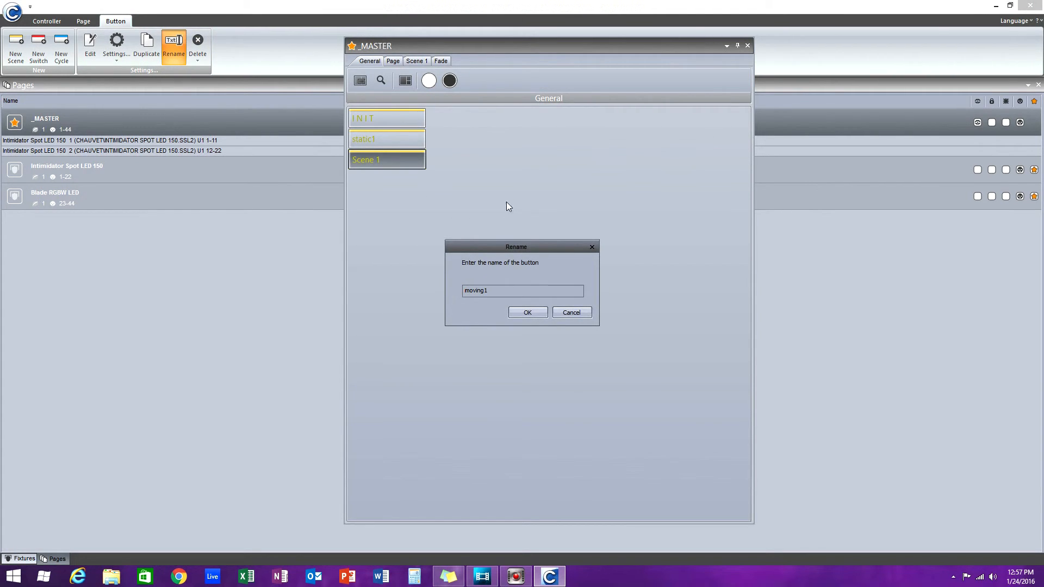
left_click(541, 309)
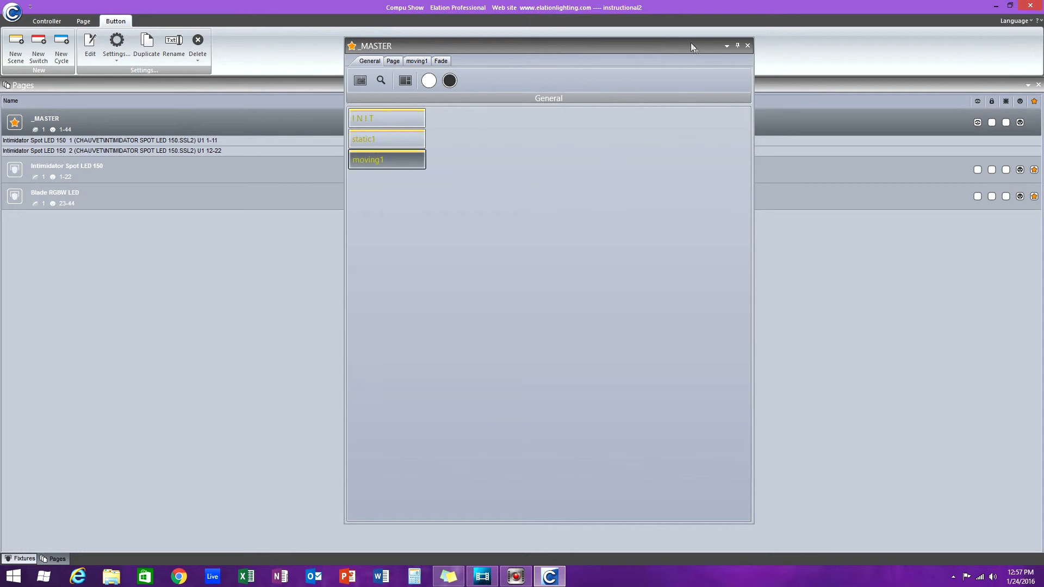
left_click(747, 46)
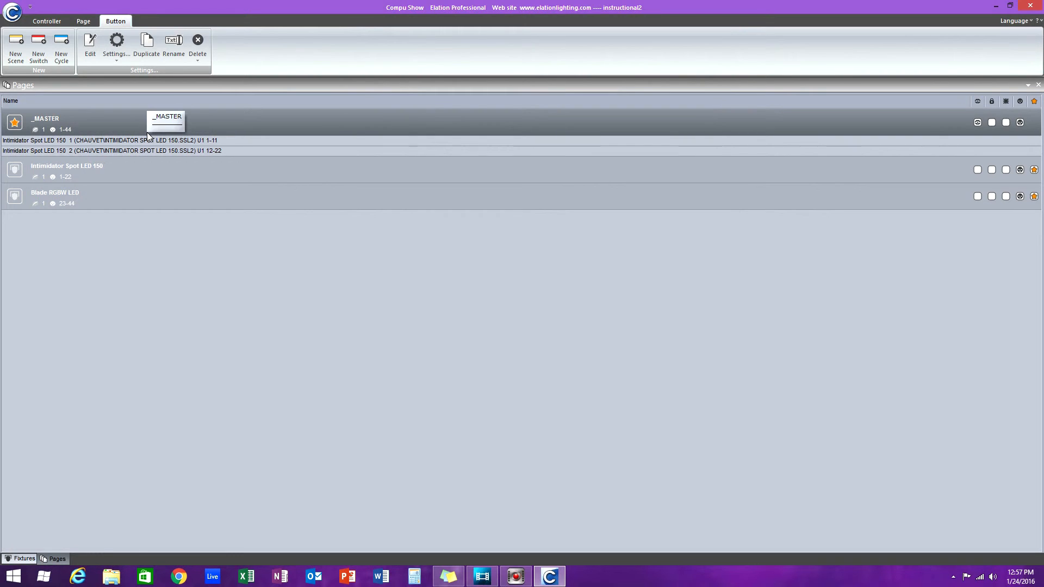
left_click(45, 20)
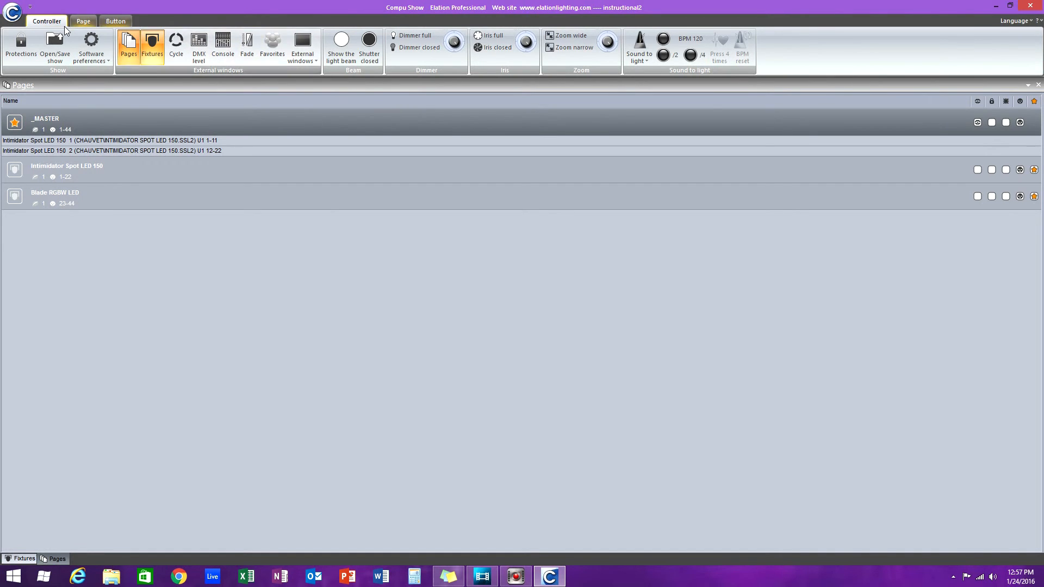
left_click(85, 21)
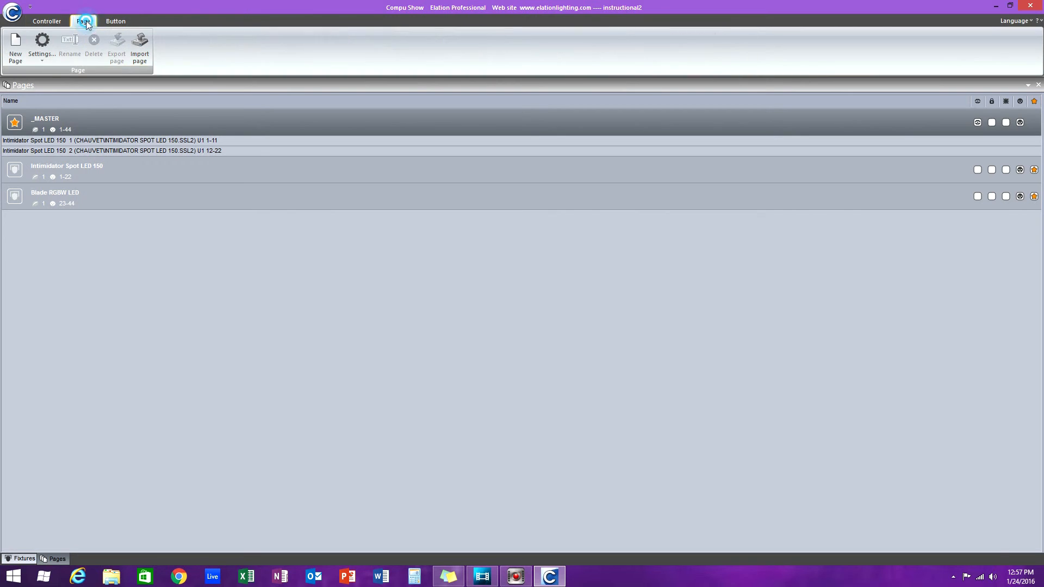
left_click(116, 23)
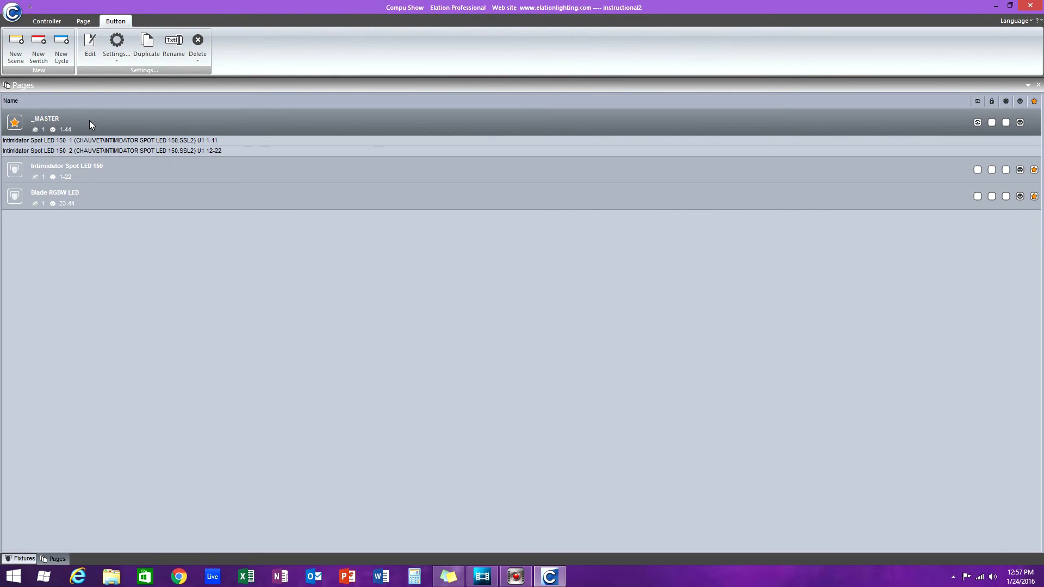
left_click(85, 21)
left_click(46, 21)
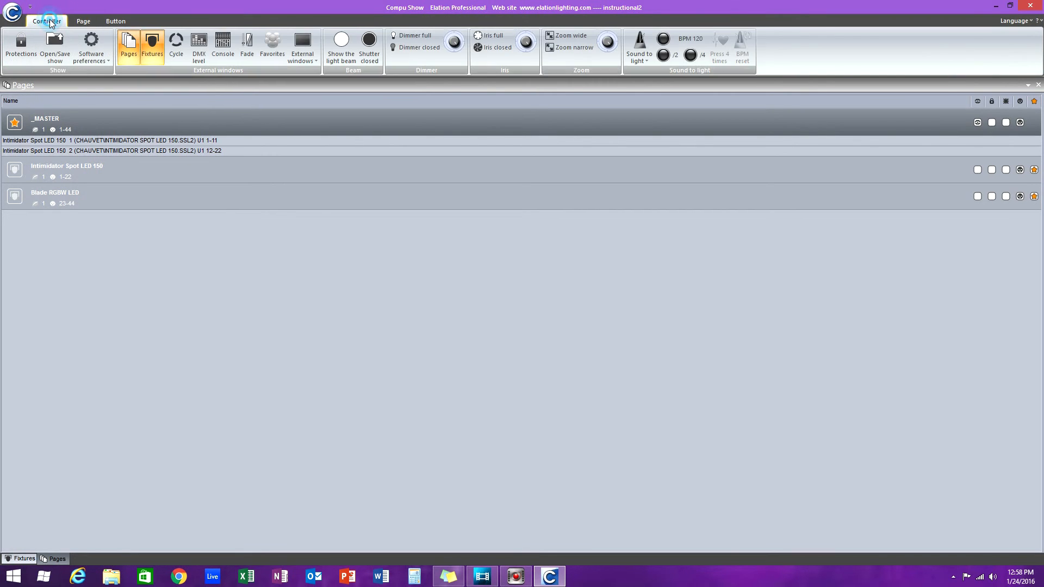